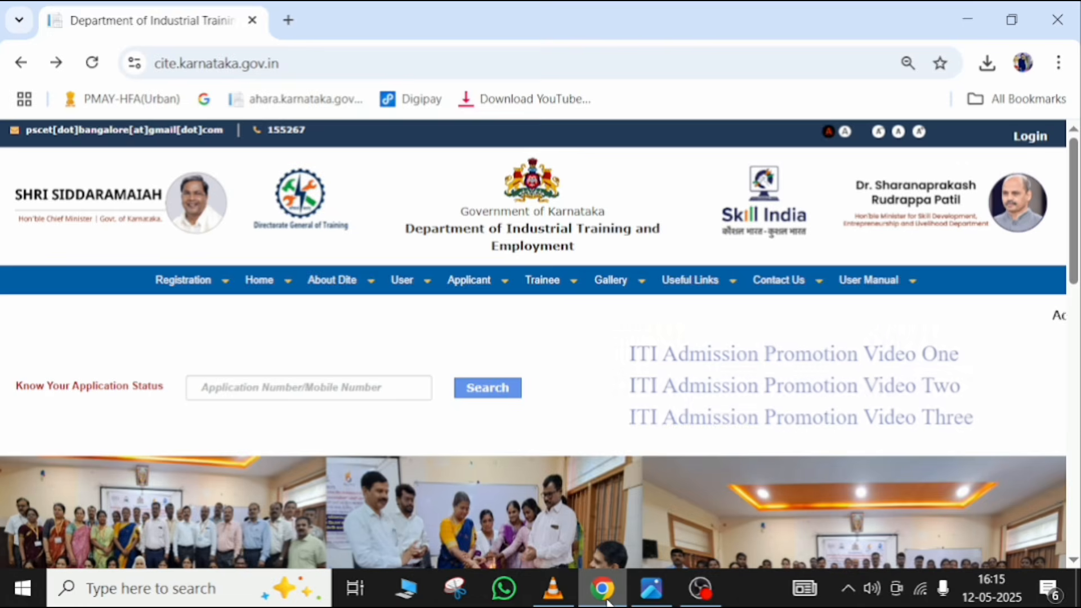
Step: Switch to the Photos app and read the ITI August 2025 admission notification image
click(639, 603)
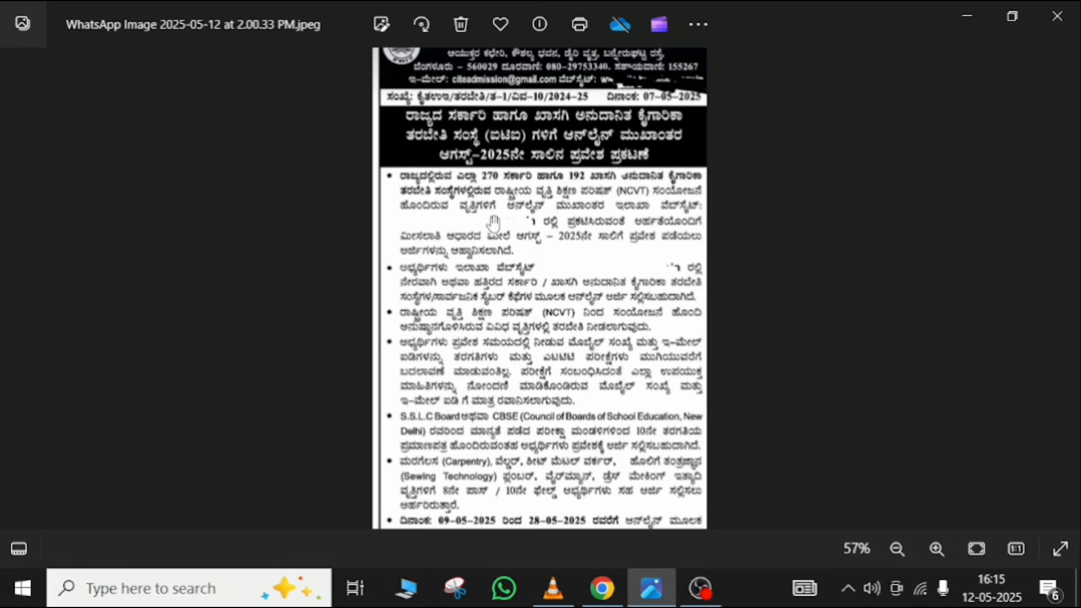
scroll(542, 231, down, 1)
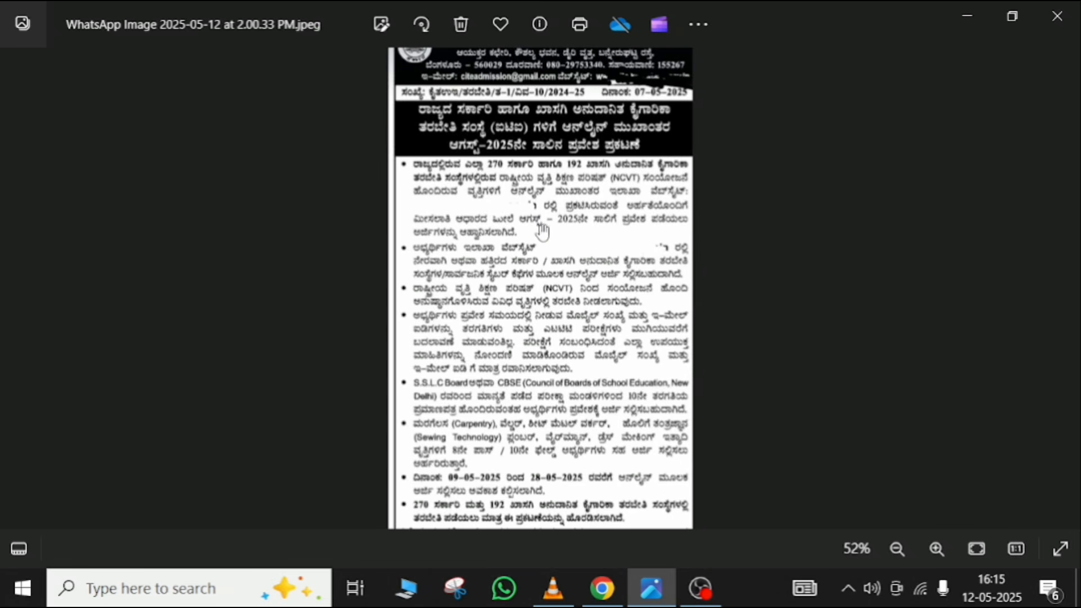
scroll(542, 234, up, 1)
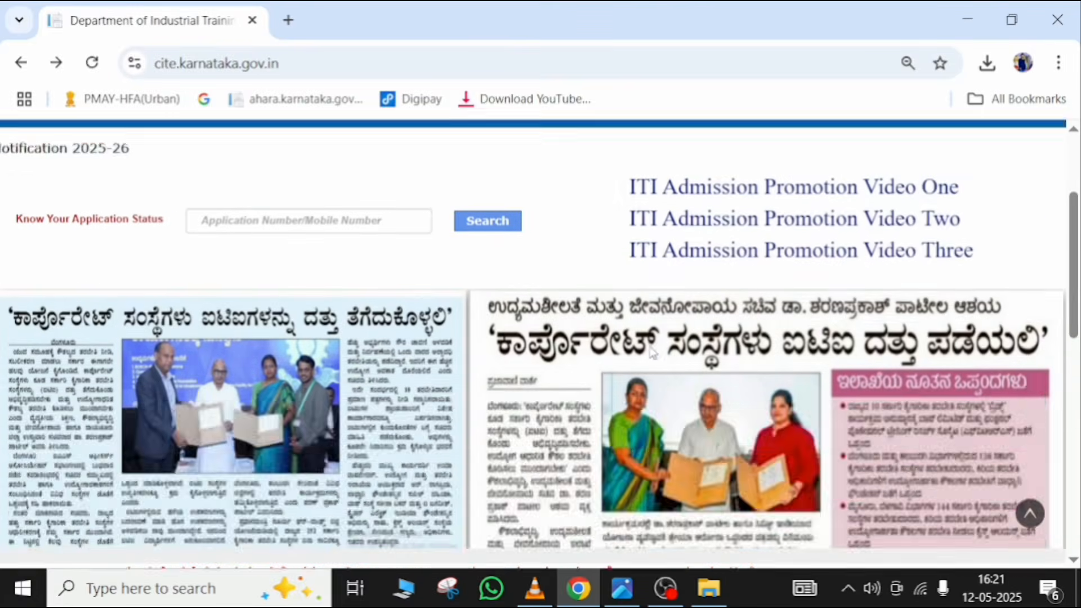
Step: Open the Applicant Registration page from the department's home page
scroll(647, 355, up, 3)
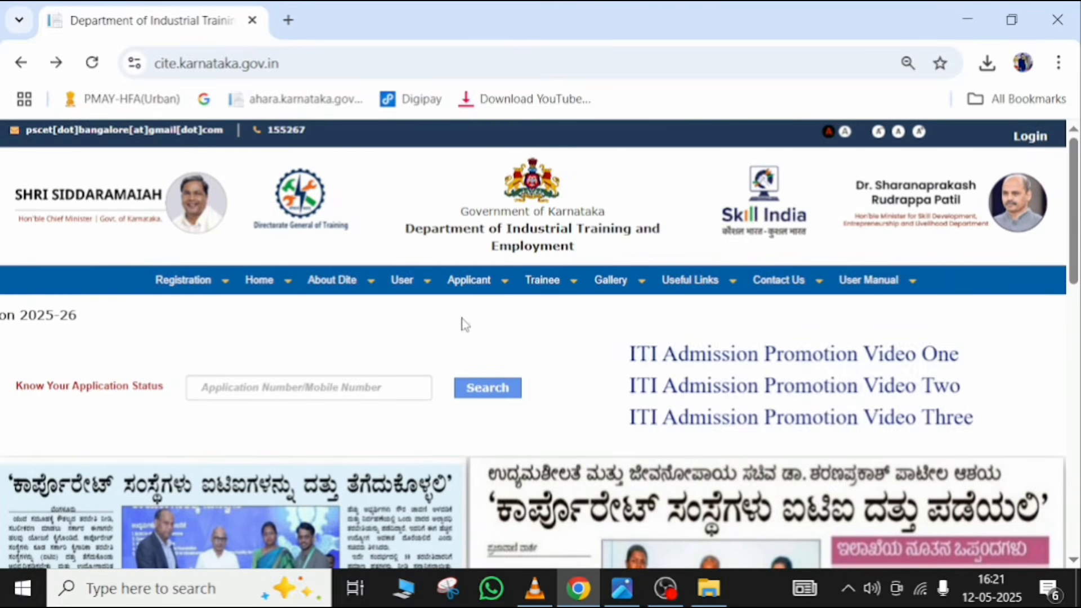
mouse_move(471, 289)
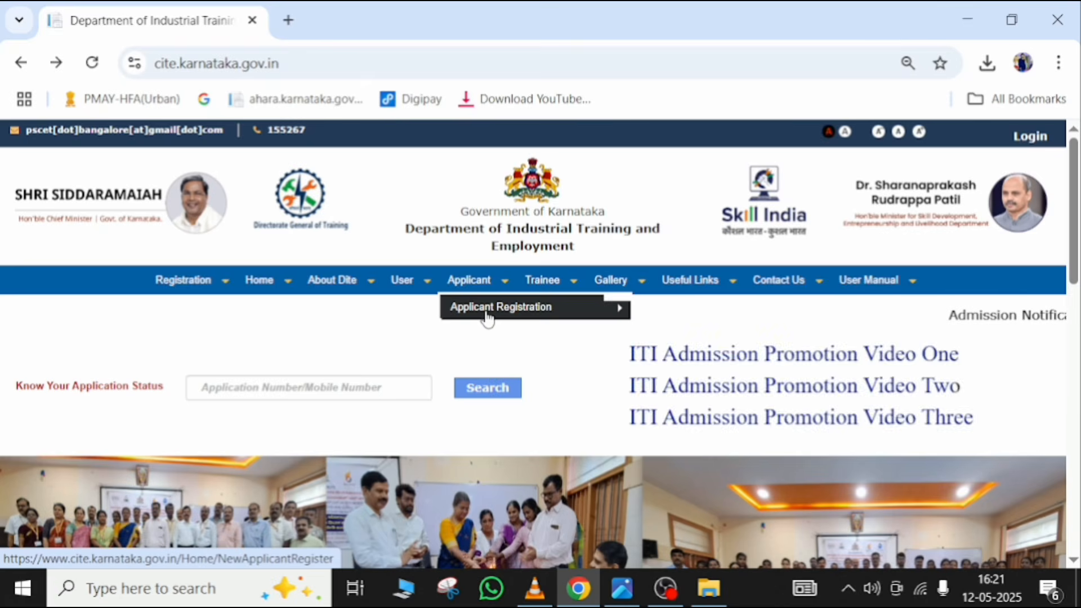
click(487, 312)
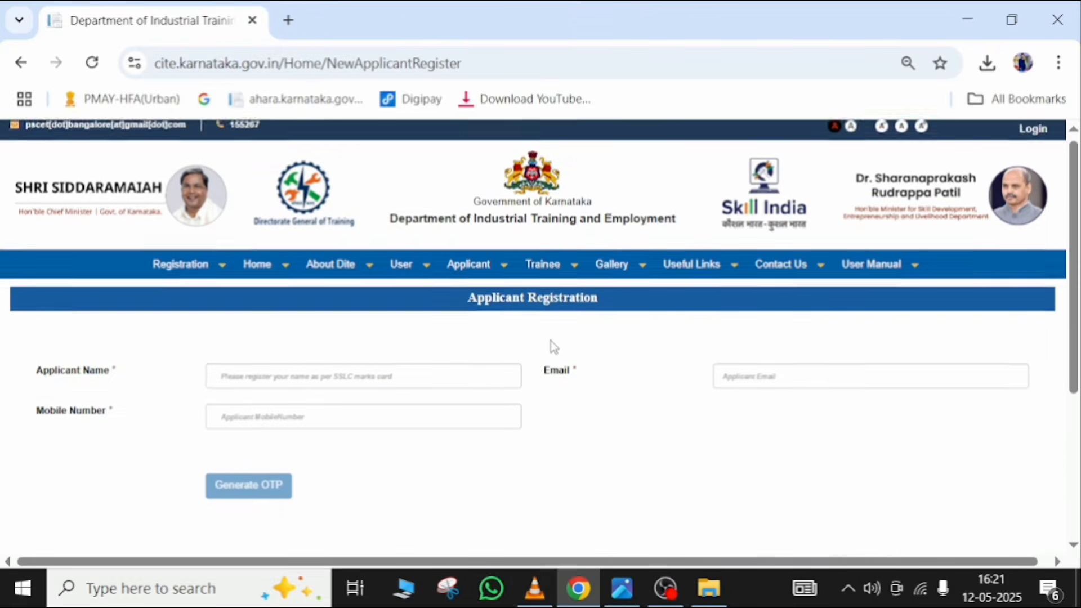
Step: Fill in the applicant's name, e-mail and mobile number and generate the mobile OTP
scroll(552, 342, down, 2)
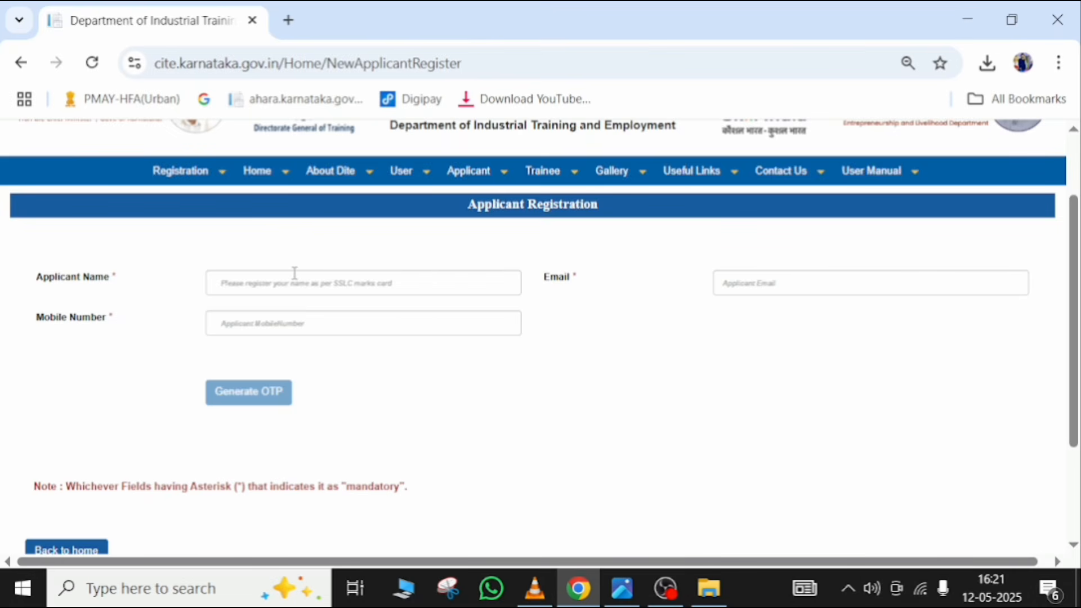
click(306, 284)
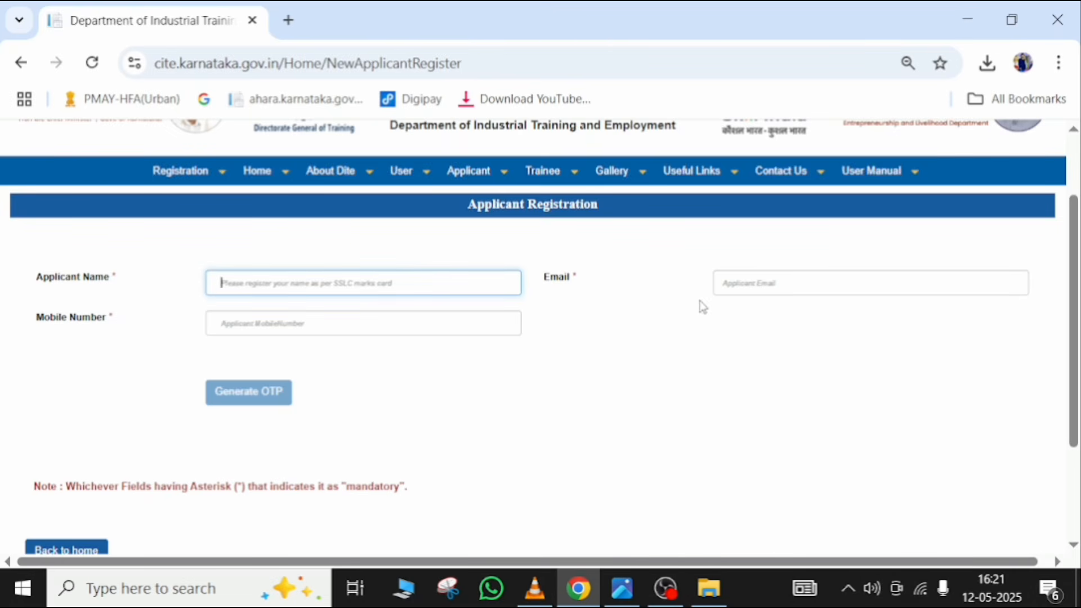
click(732, 289)
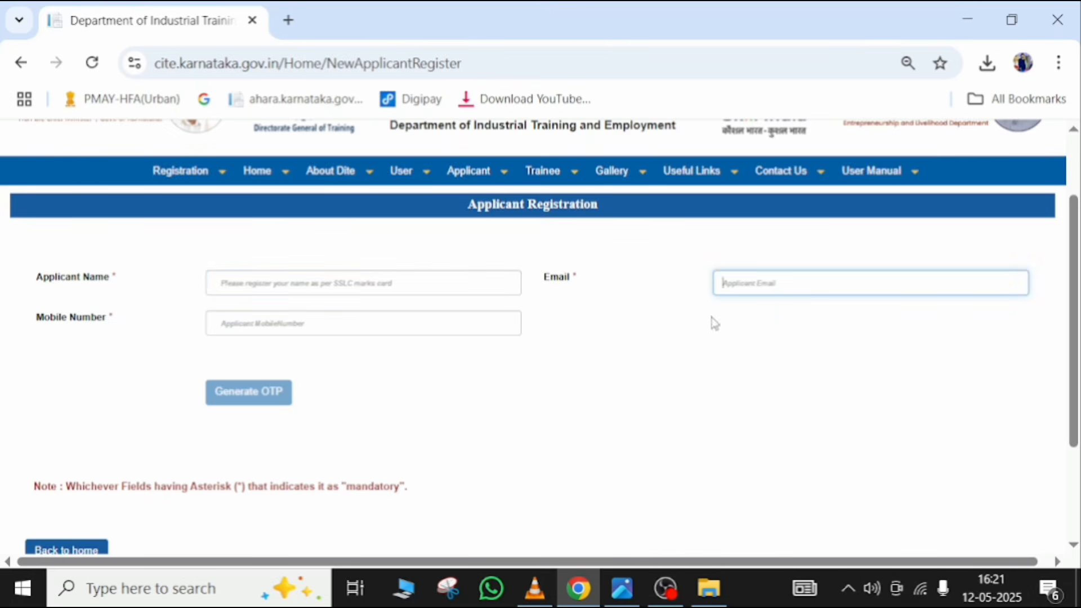
click(461, 332)
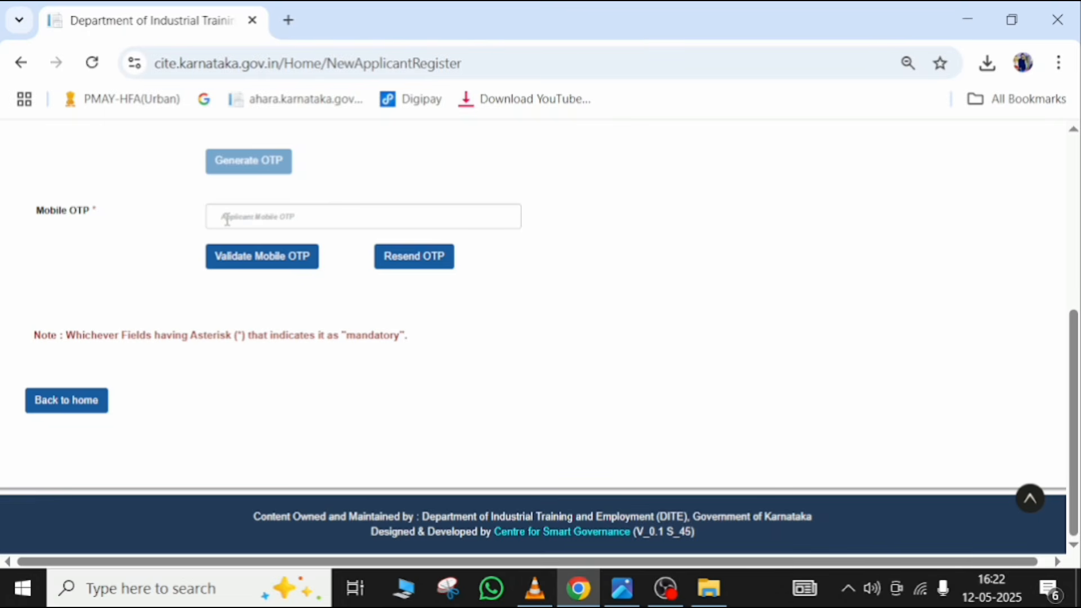
Step: Enter the mobile OTP for validation, then fill in the account password and its confirmation
click(227, 219)
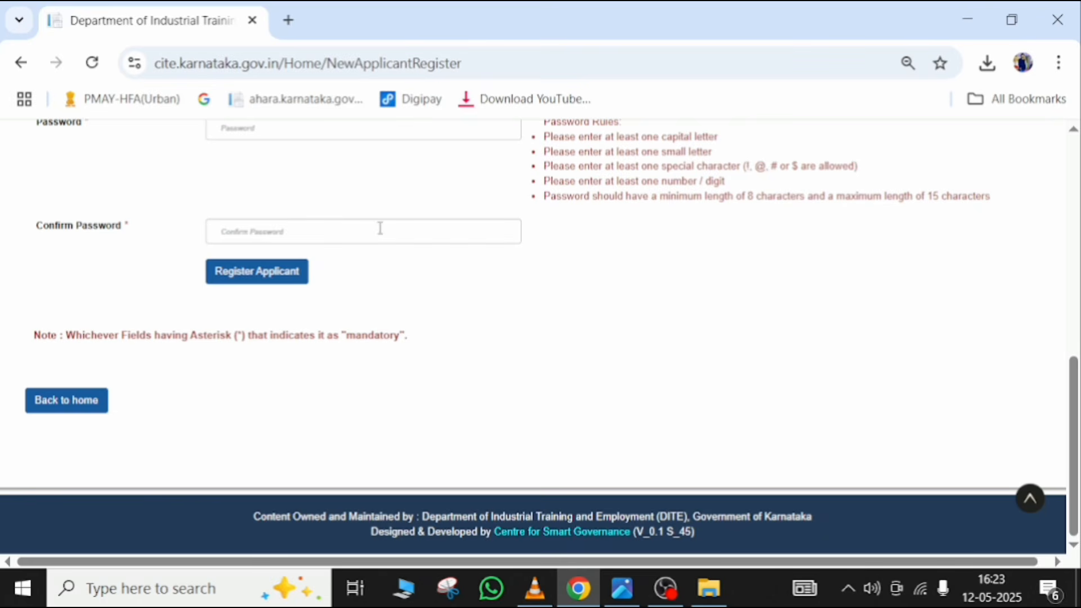
click(397, 137)
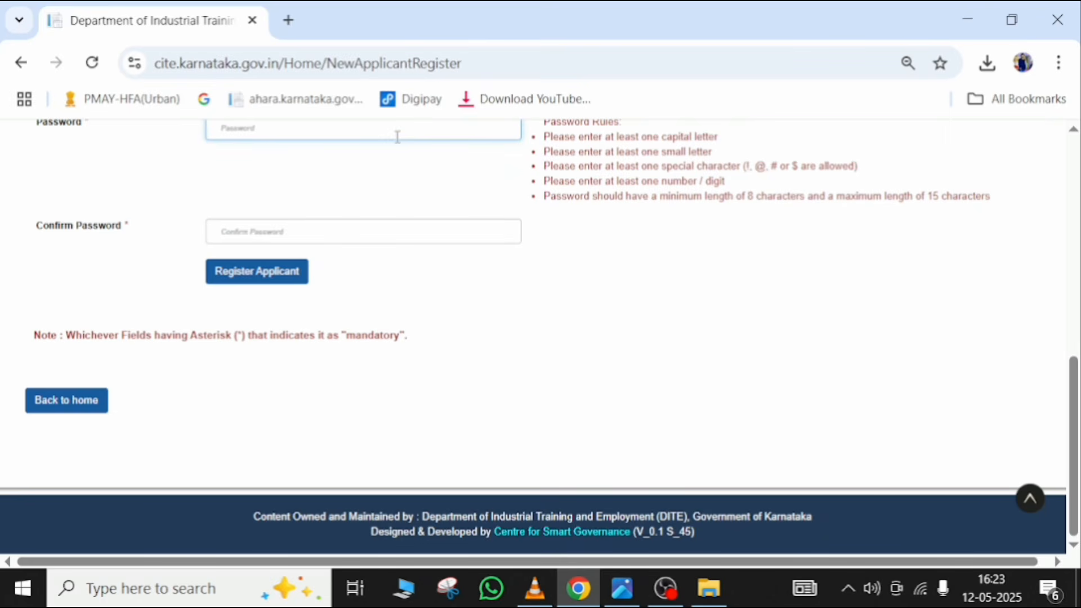
click(341, 229)
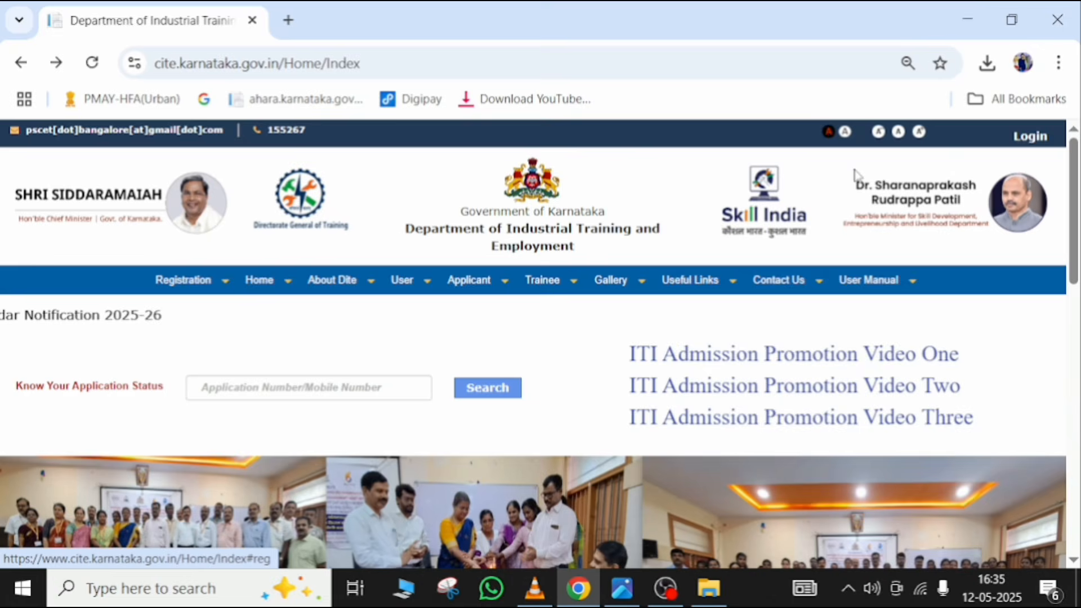
Step: Log in as an Applicant with the registered mobile number, account password and captcha
click(1046, 139)
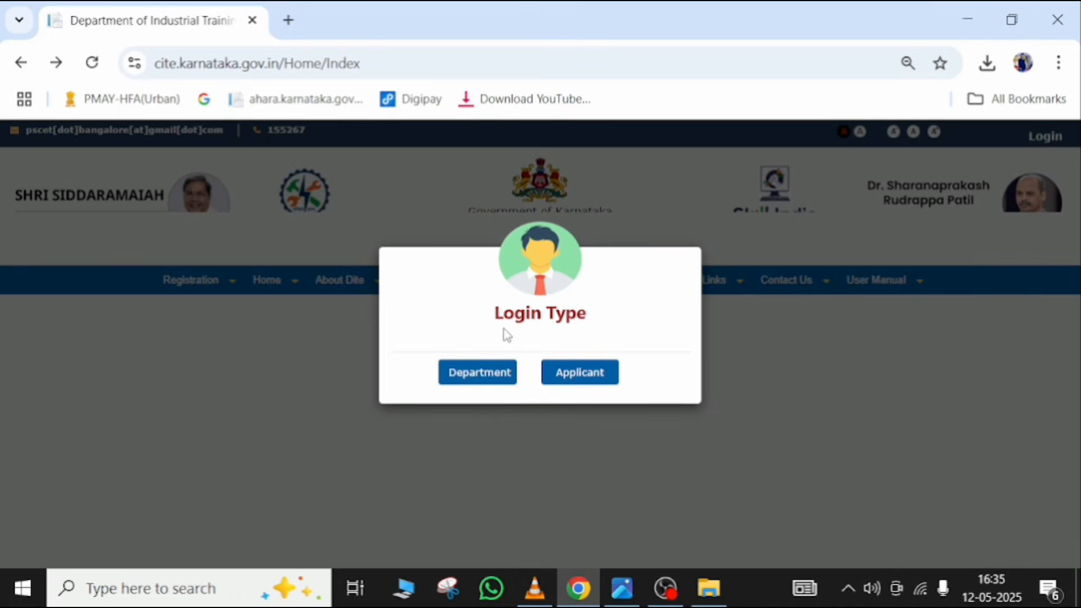
click(588, 387)
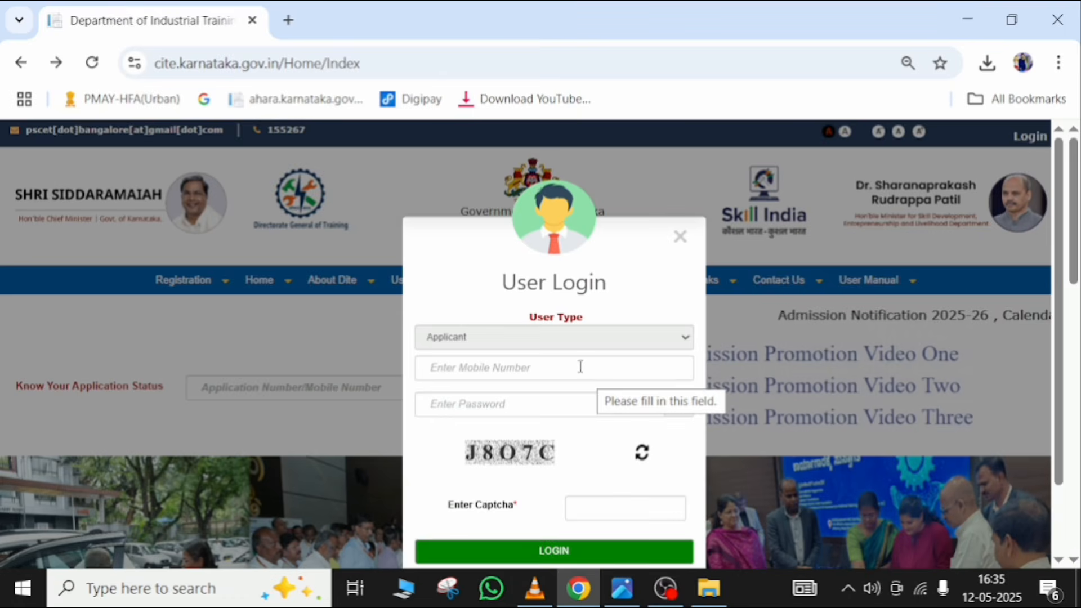
click(571, 370)
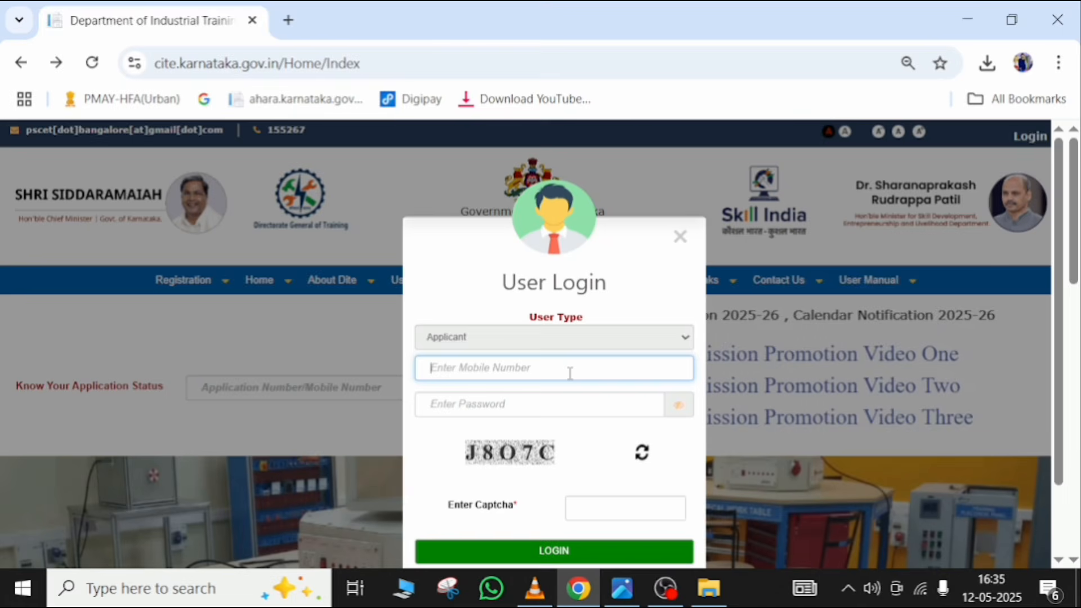
click(563, 413)
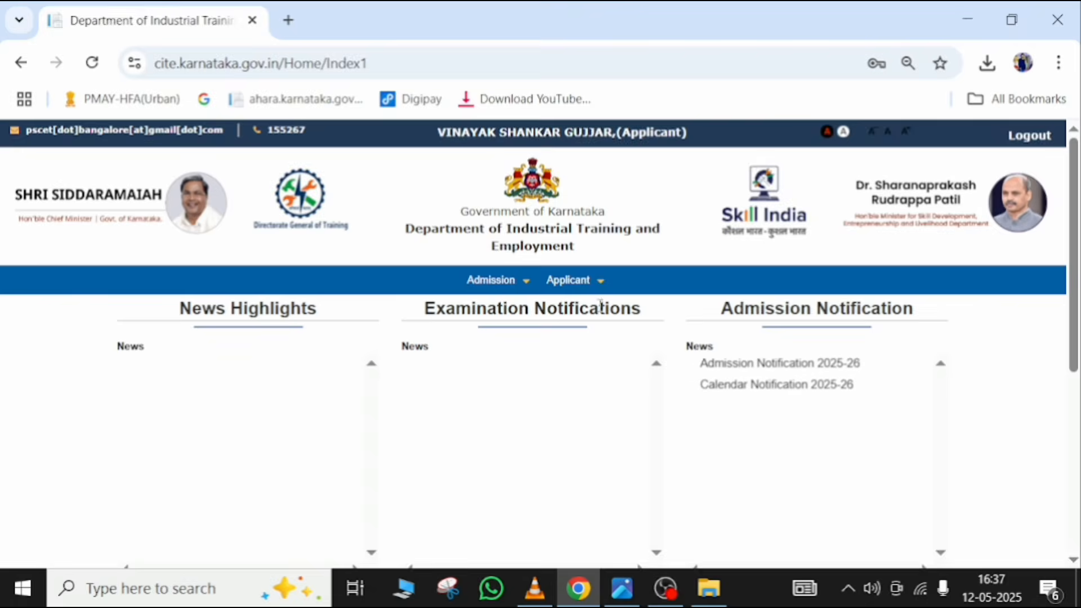
Step: Open the applicant's Application Form and answer Yes to having studied in Karnataka for a minimum of 5 years
click(479, 277)
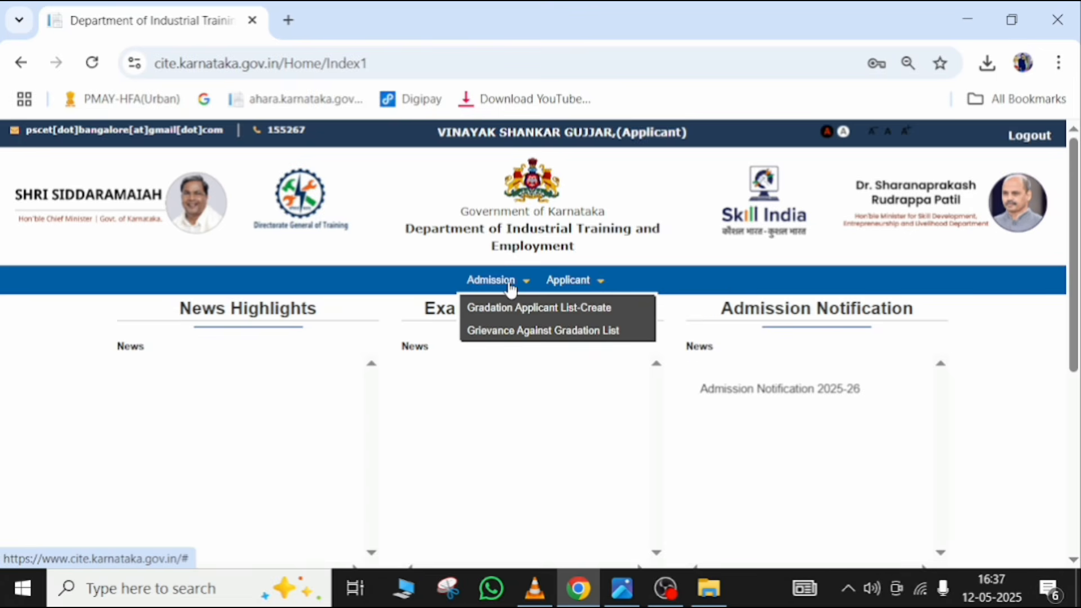
mouse_move(569, 293)
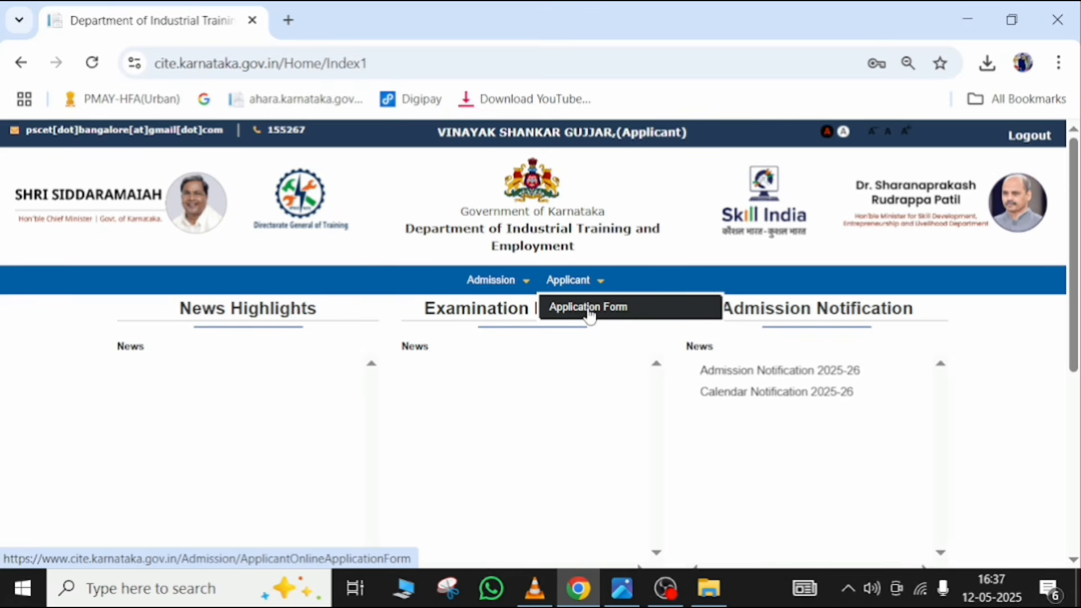
click(589, 312)
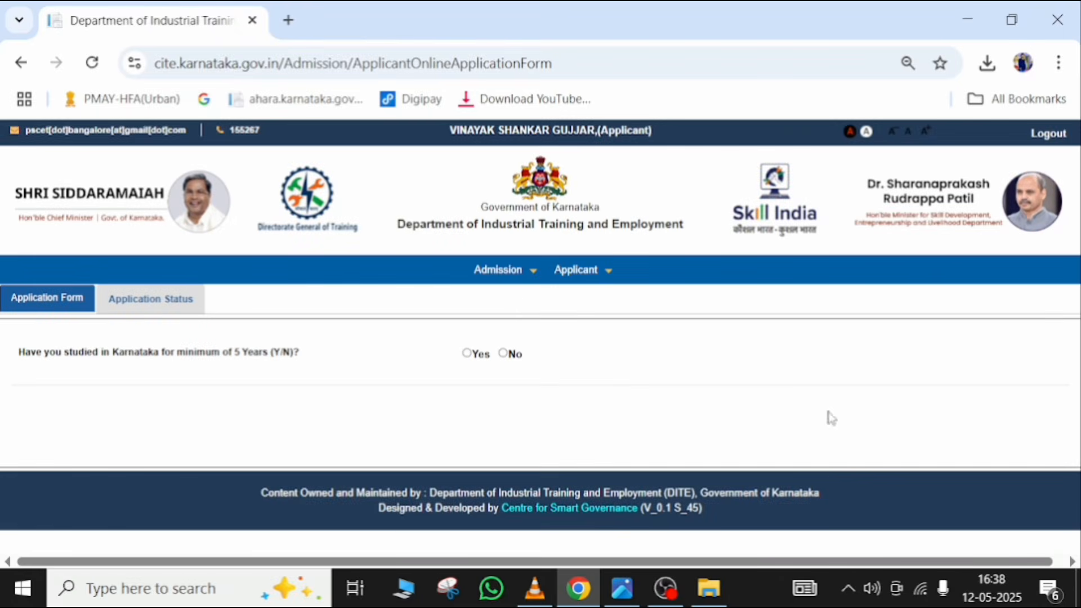
click(579, 270)
click(467, 354)
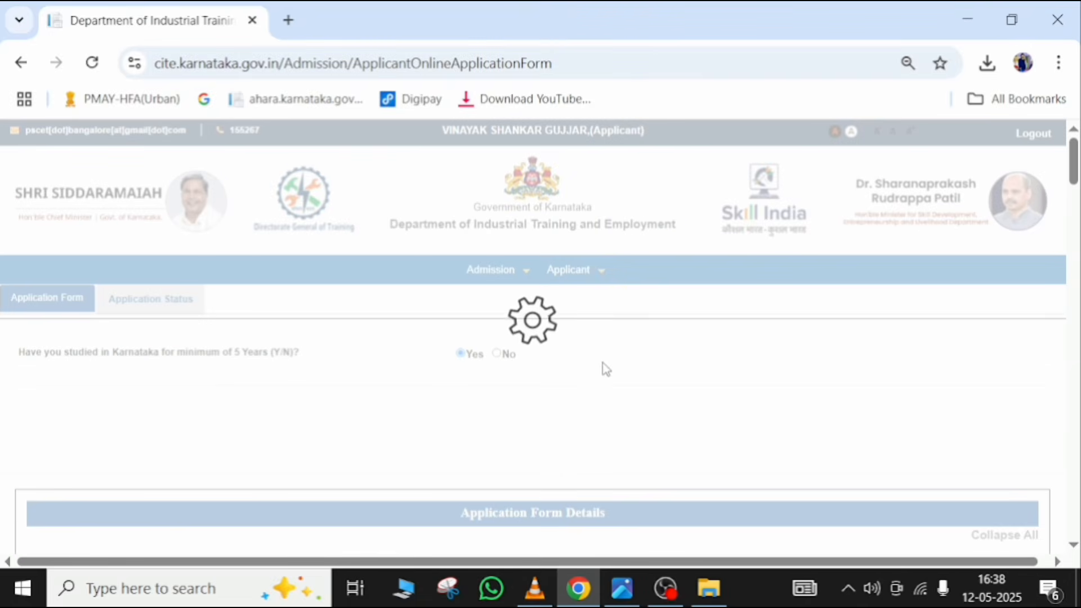
Step: Examine the Applicant Details section, from the board type and 10th standard roll number down to the caste and region fields
scroll(603, 364, down, 3)
scroll(604, 364, up, 3)
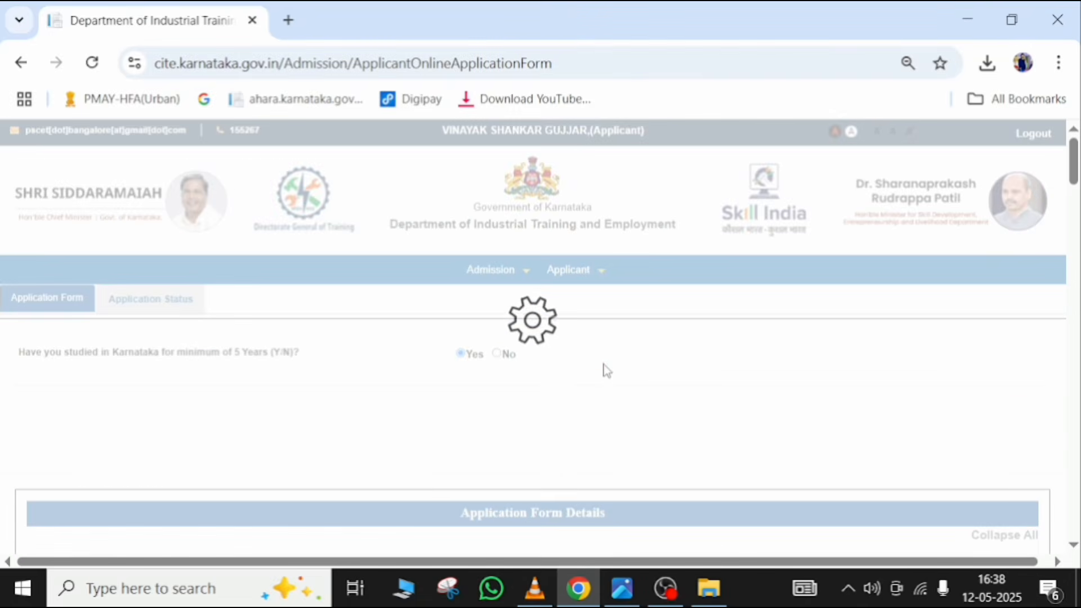
scroll(606, 371, down, 3)
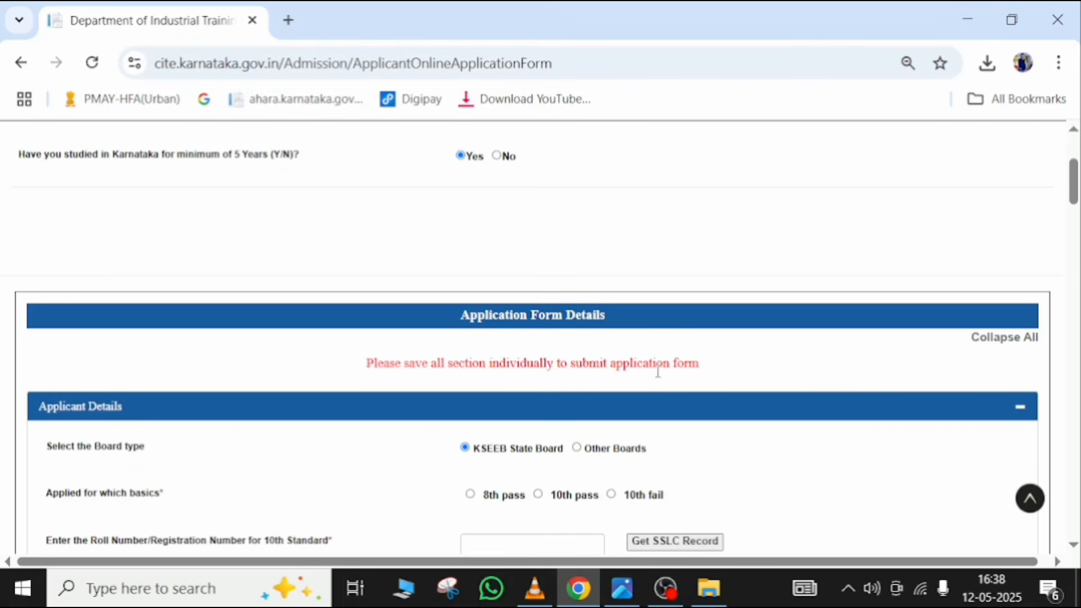
scroll(637, 375, up, 2)
scroll(562, 406, down, 2)
scroll(585, 415, down, 4)
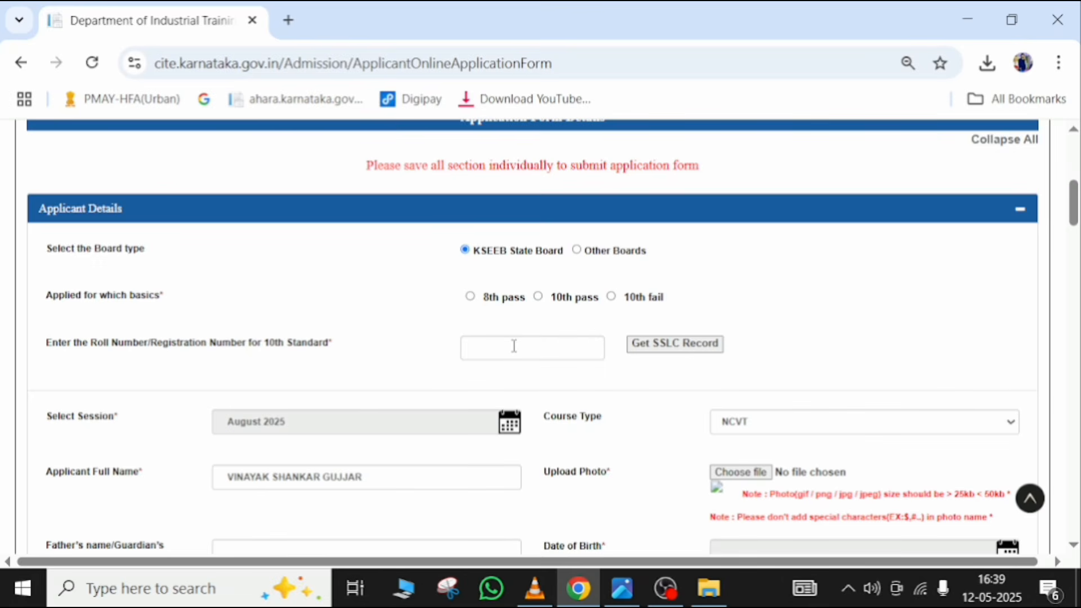
scroll(514, 346, down, 2)
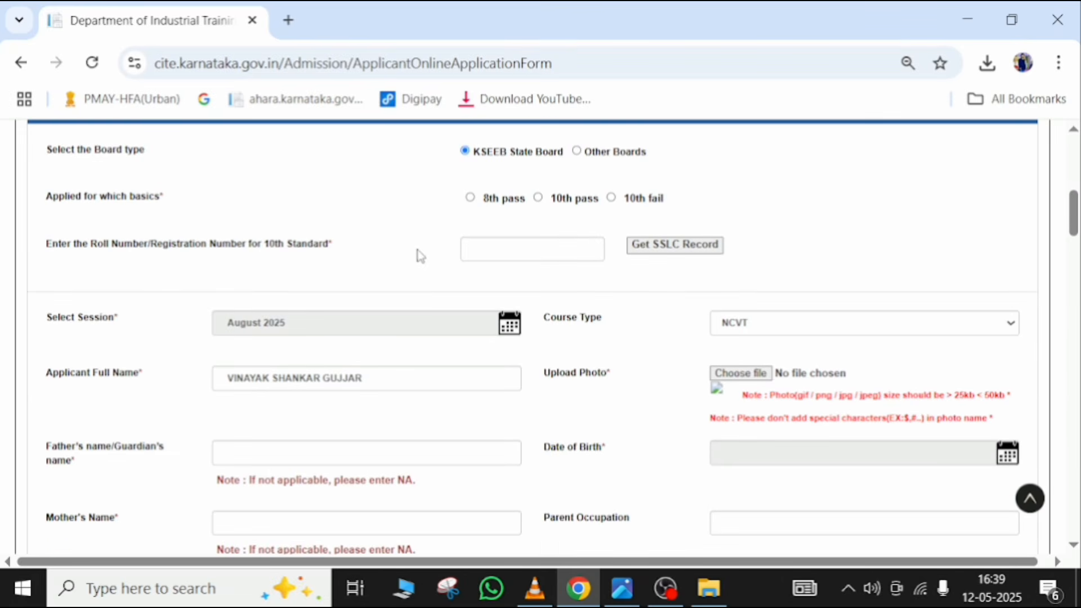
click(480, 248)
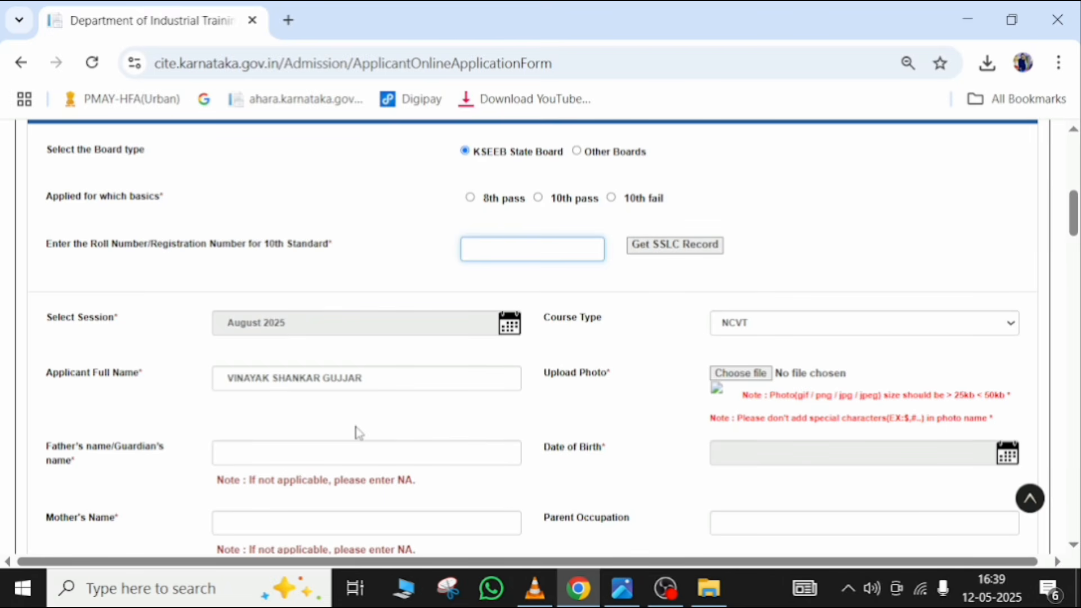
scroll(358, 432, down, 7)
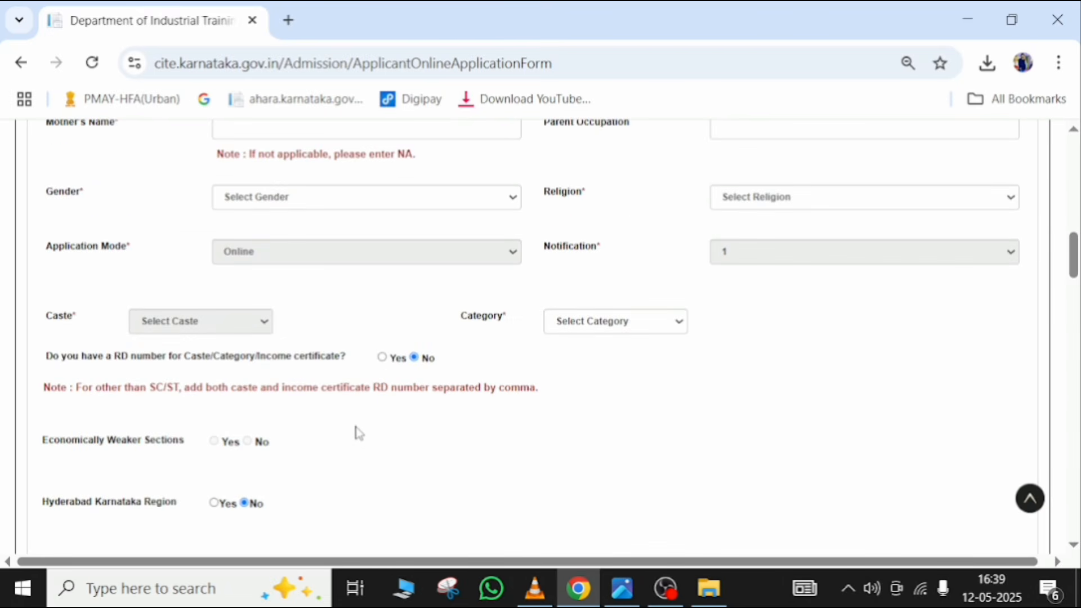
scroll(359, 434, up, 7)
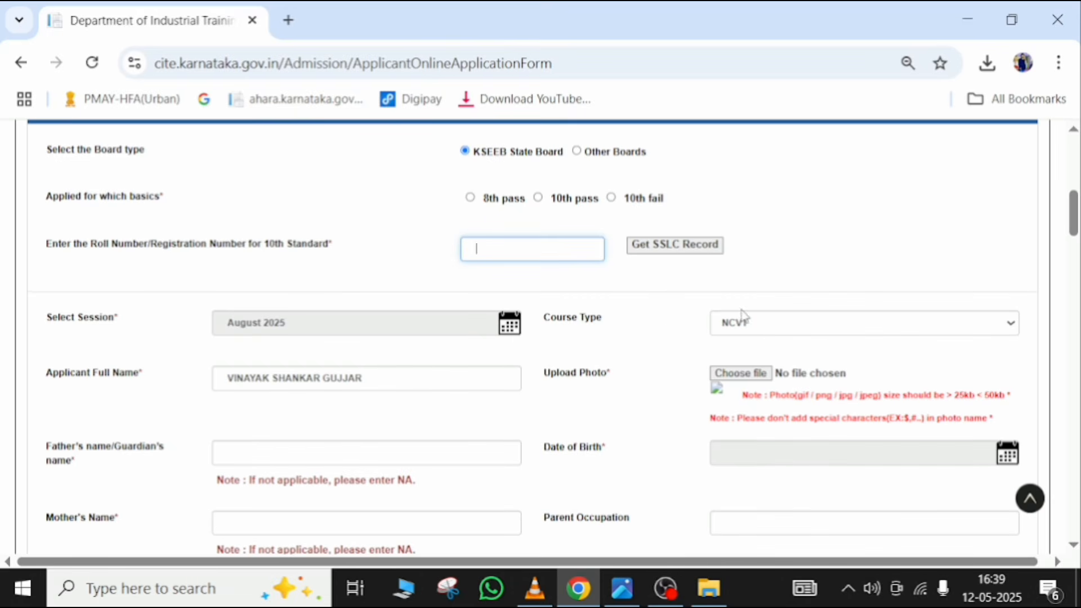
Step: Check the available Course Type and Gender options and review the photo, parent and birth date fields
click(817, 329)
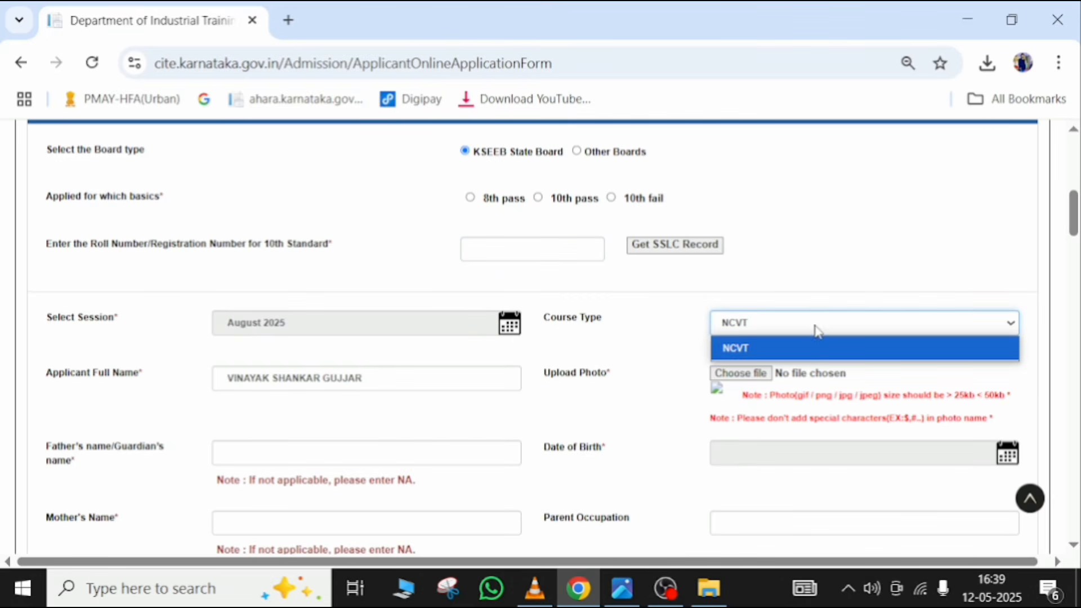
click(818, 326)
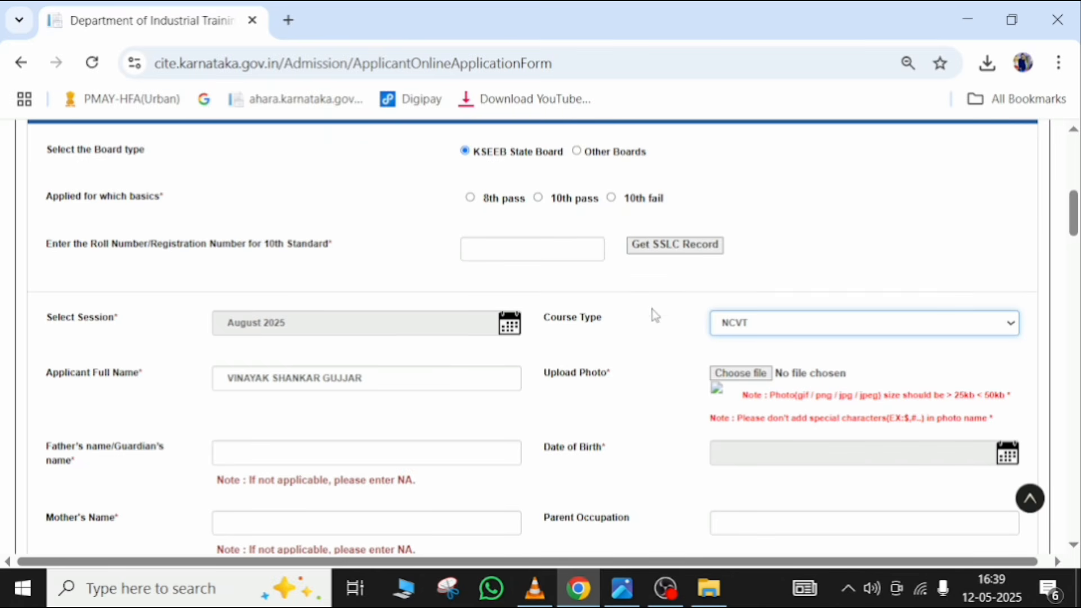
scroll(665, 329, down, 2)
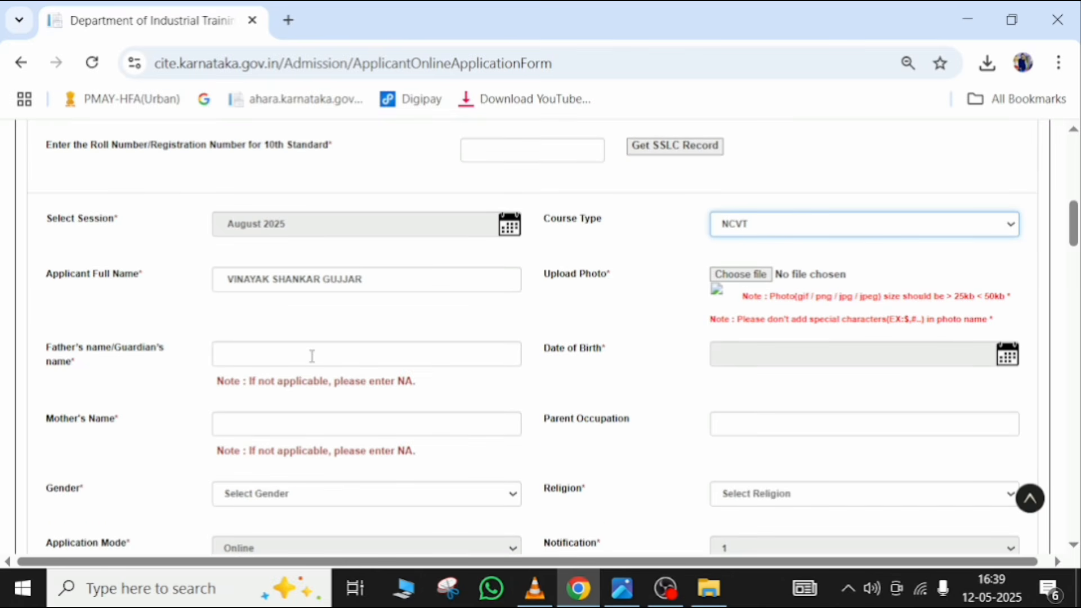
scroll(313, 356, down, 2)
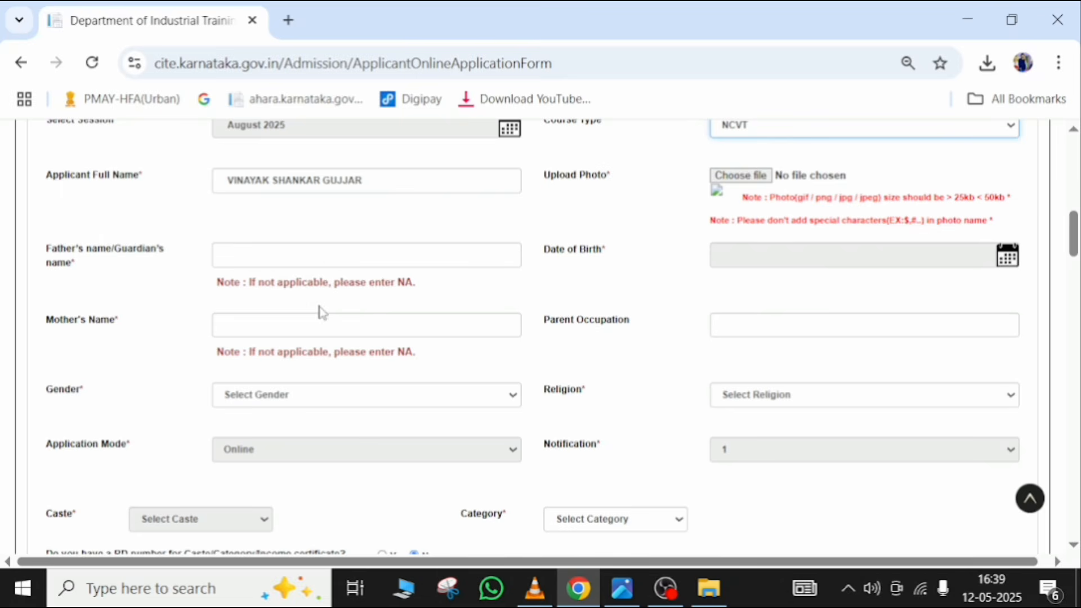
click(323, 394)
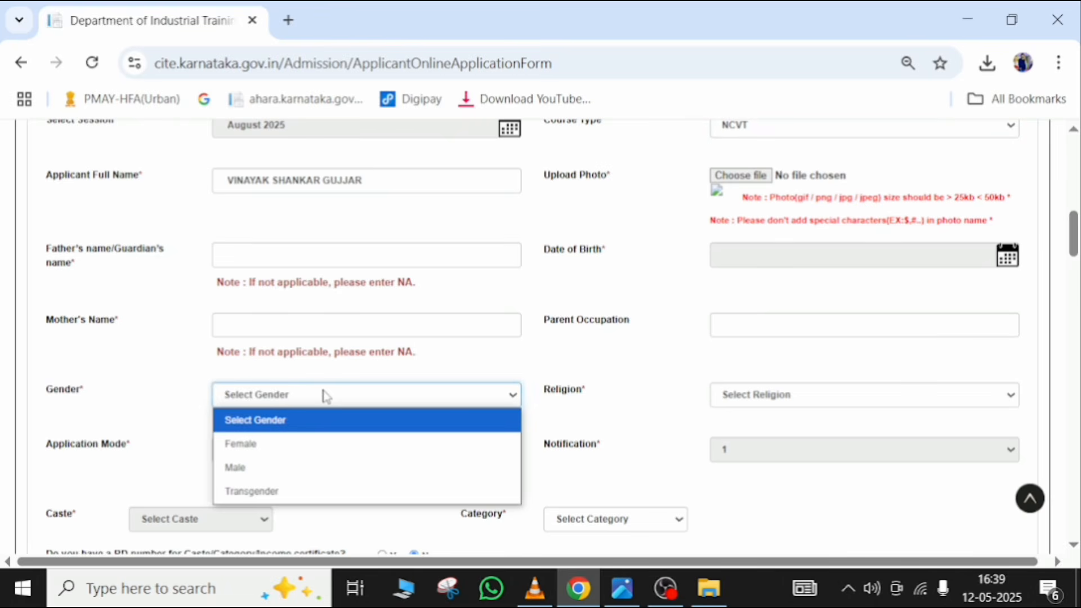
click(178, 377)
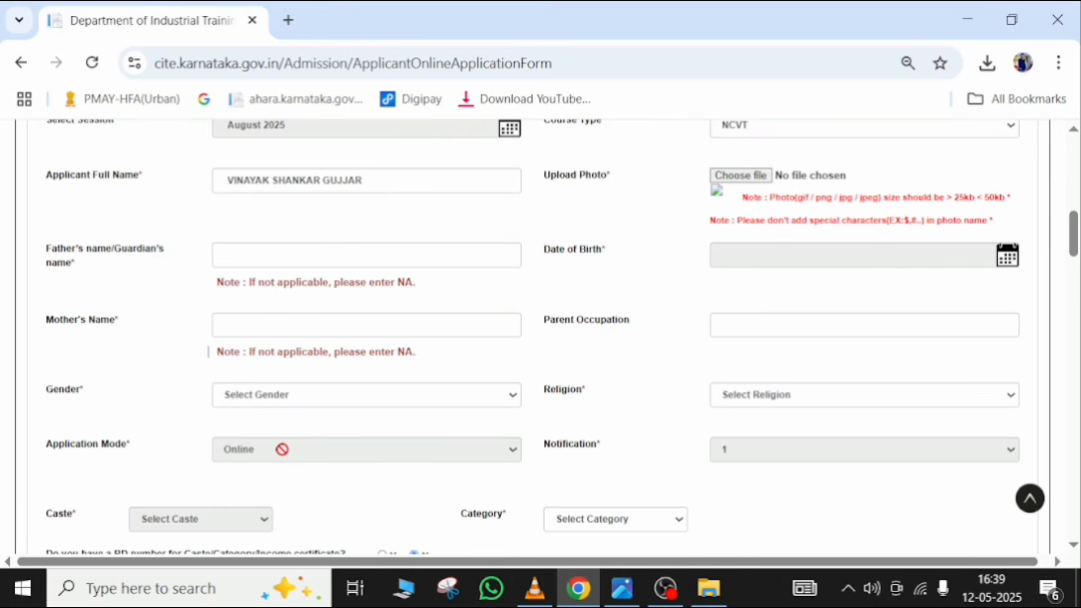
scroll(282, 445, down, 2)
scroll(724, 222, up, 4)
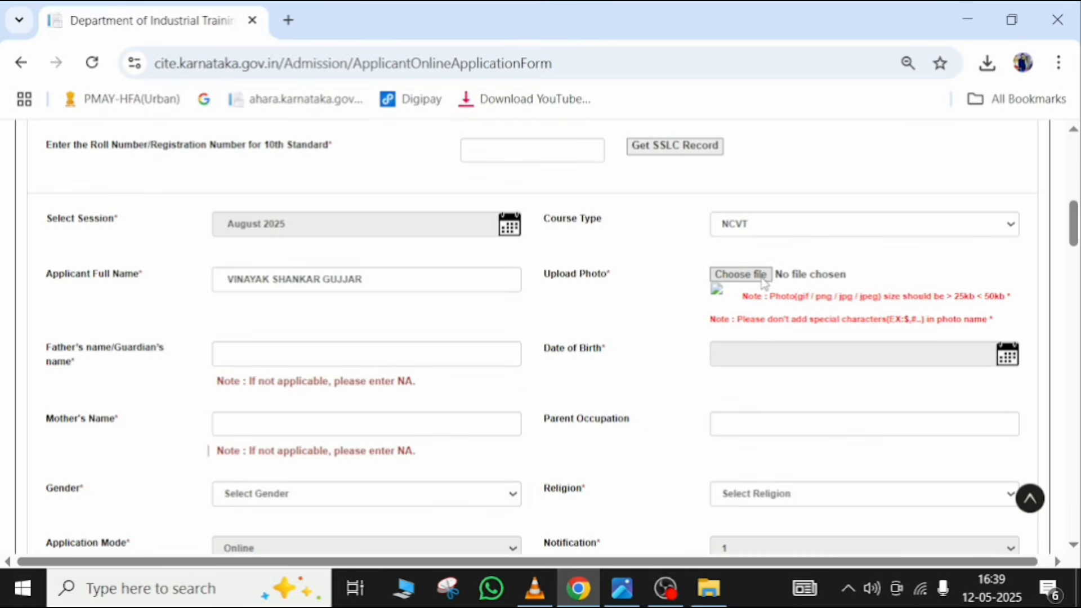
Step: Check which course types are offered for the August 2025 session
click(806, 228)
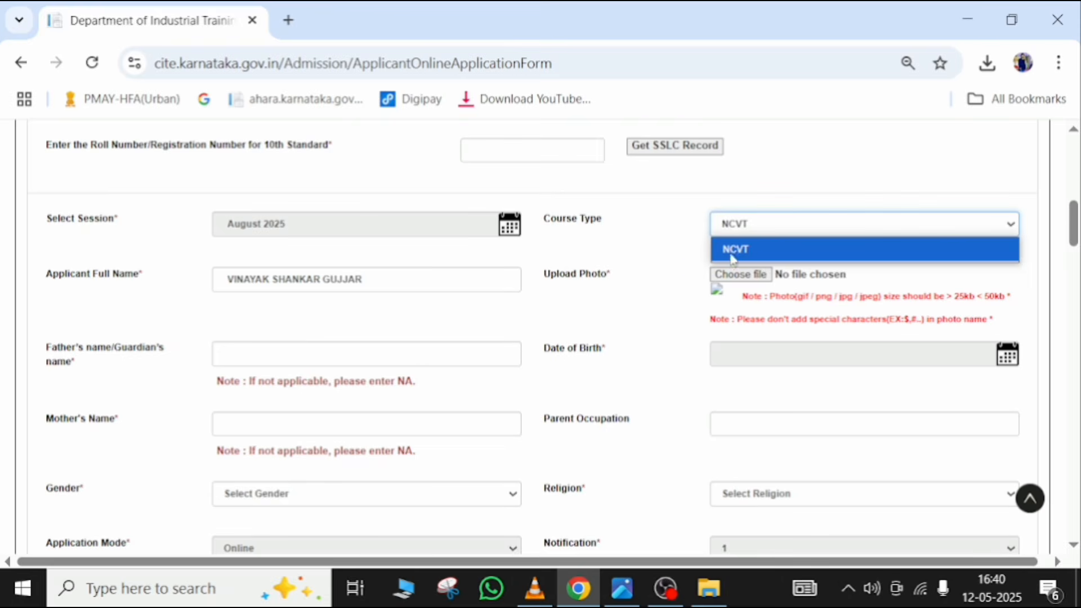
click(676, 247)
click(805, 236)
click(690, 242)
Step: Set the basis of the application to 10th pass and dismiss the SSLC registration number notice
scroll(688, 240, up, 4)
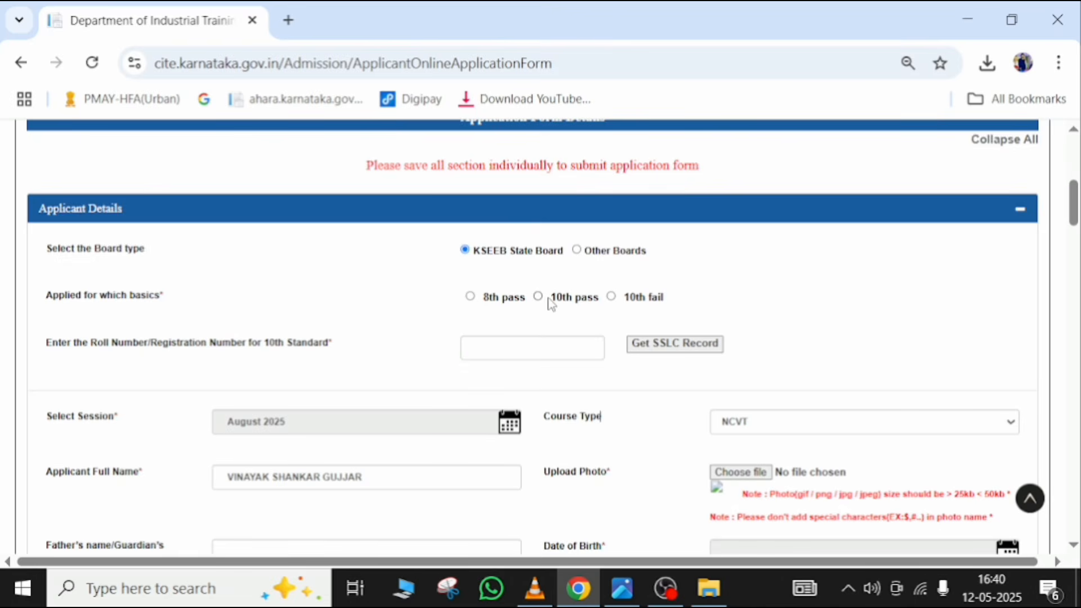
click(539, 297)
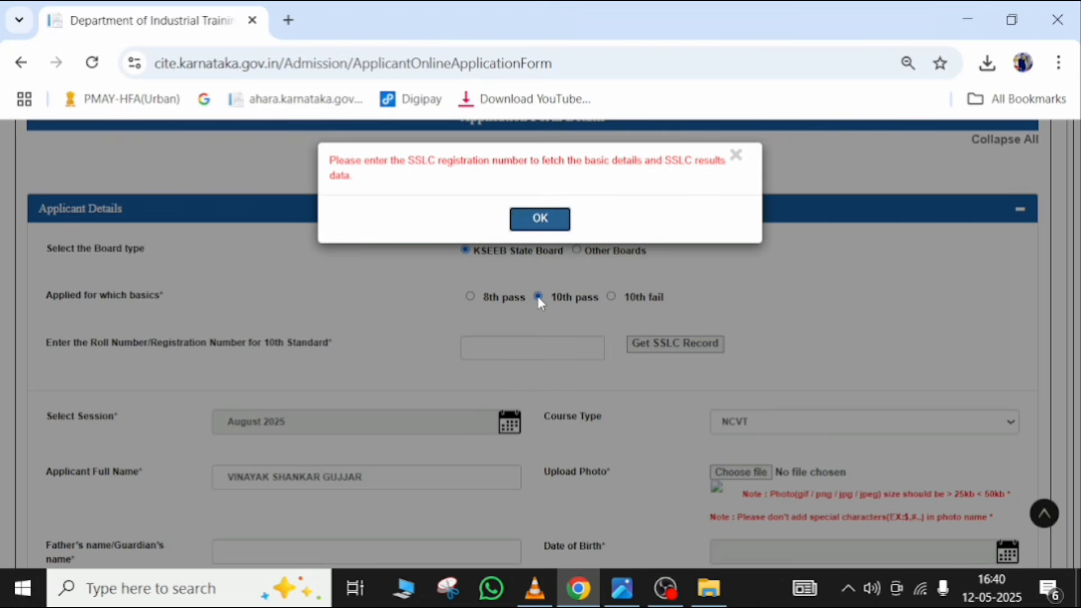
click(539, 220)
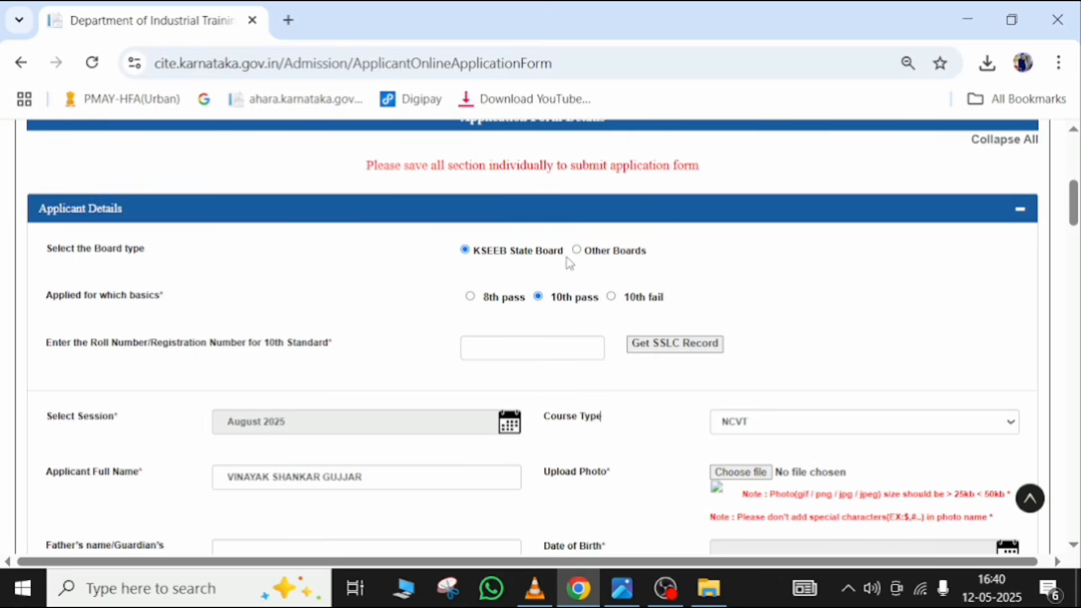
Step: Review the Course Type, 10th standard roll number, photo upload, birth date and Parent Occupation fields
scroll(619, 326, down, 2)
click(761, 322)
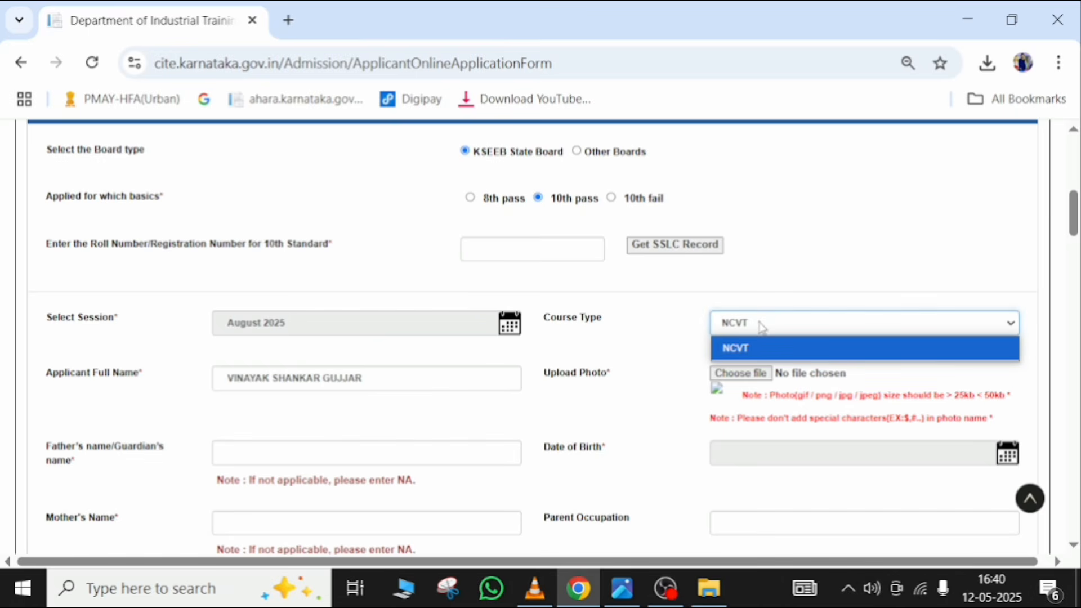
click(541, 251)
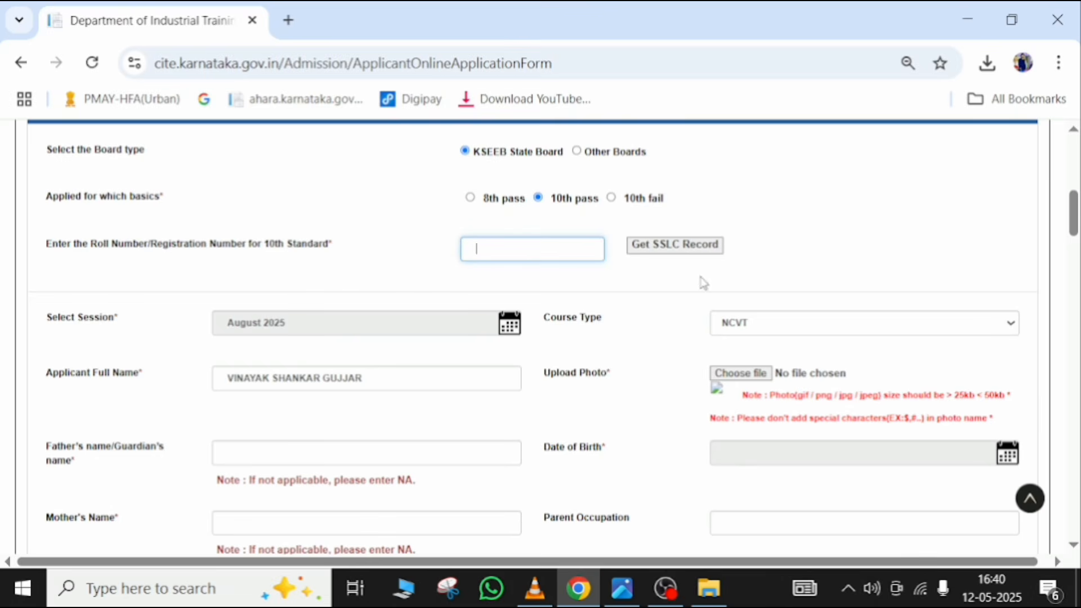
scroll(783, 326, down, 2)
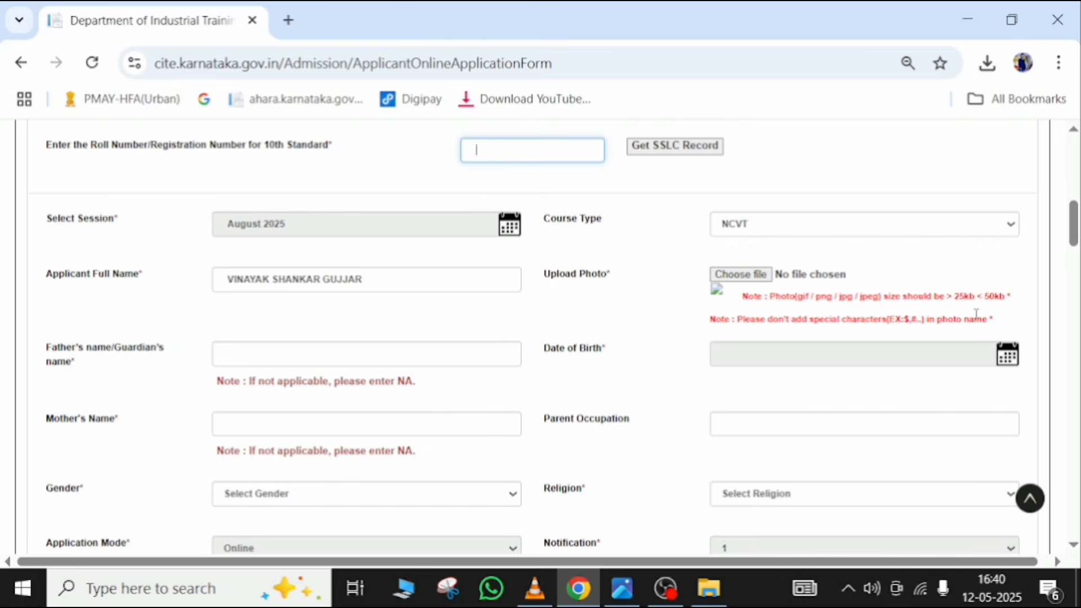
scroll(791, 306, down, 2)
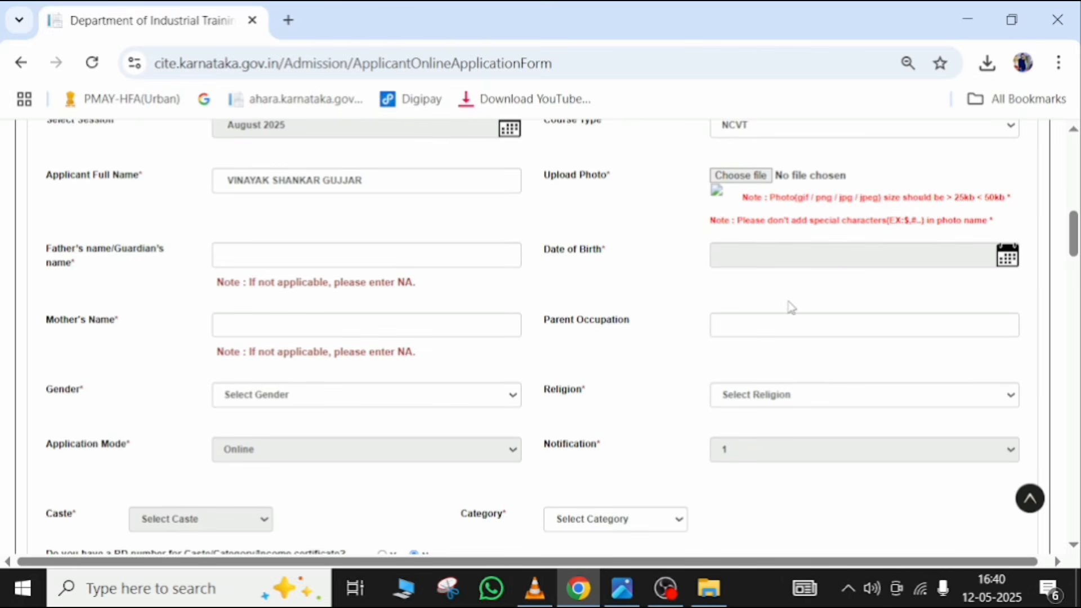
scroll(831, 263, down, 2)
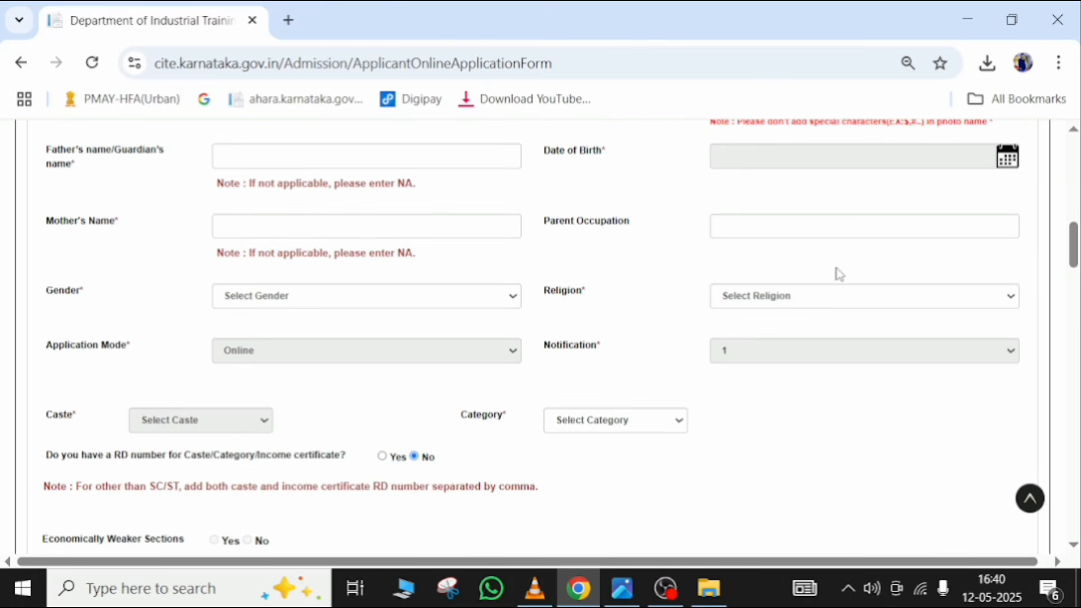
click(846, 226)
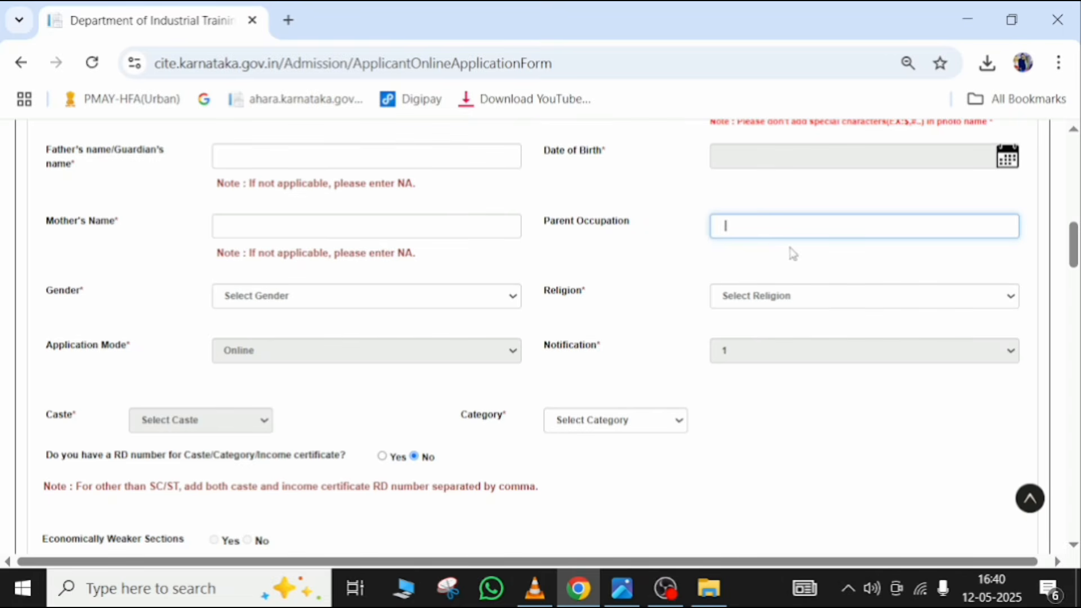
scroll(682, 315, up, 4)
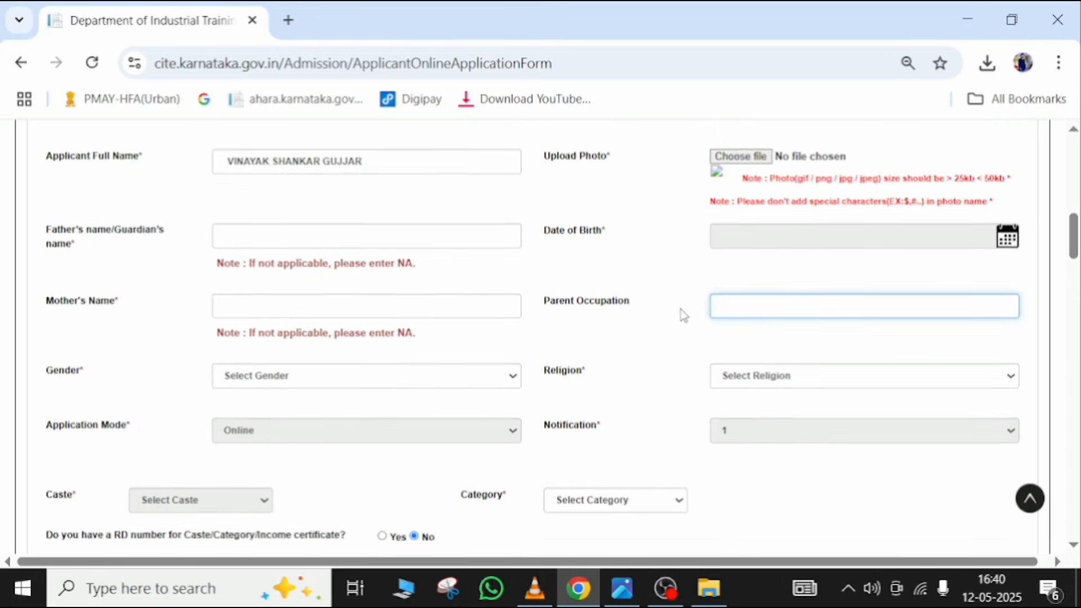
scroll(683, 316, down, 4)
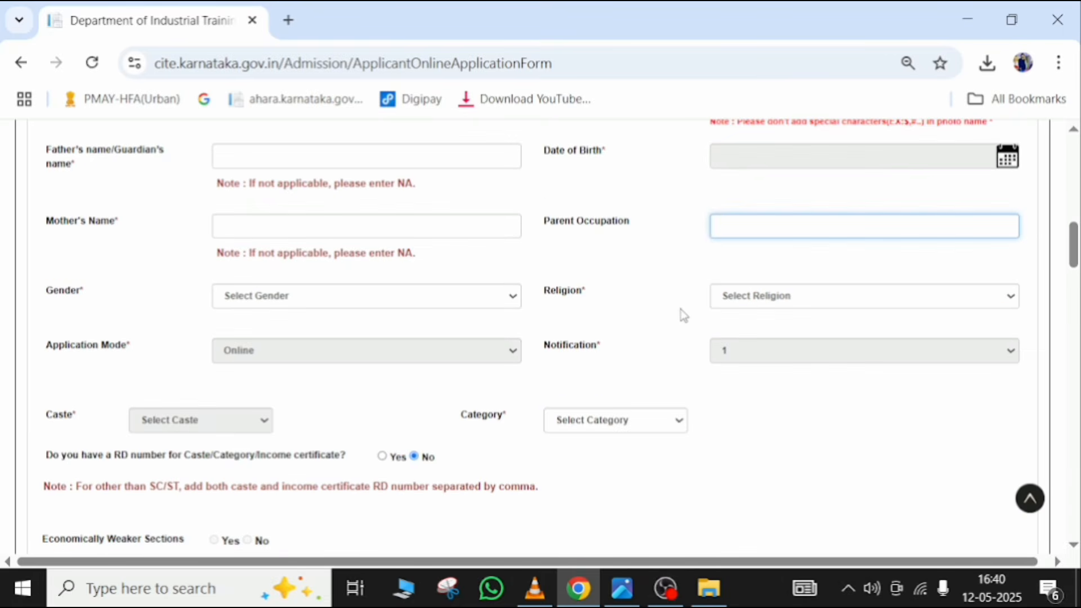
Step: Set the religion to Hindu and, after trying category 2A, set the category to General
click(746, 297)
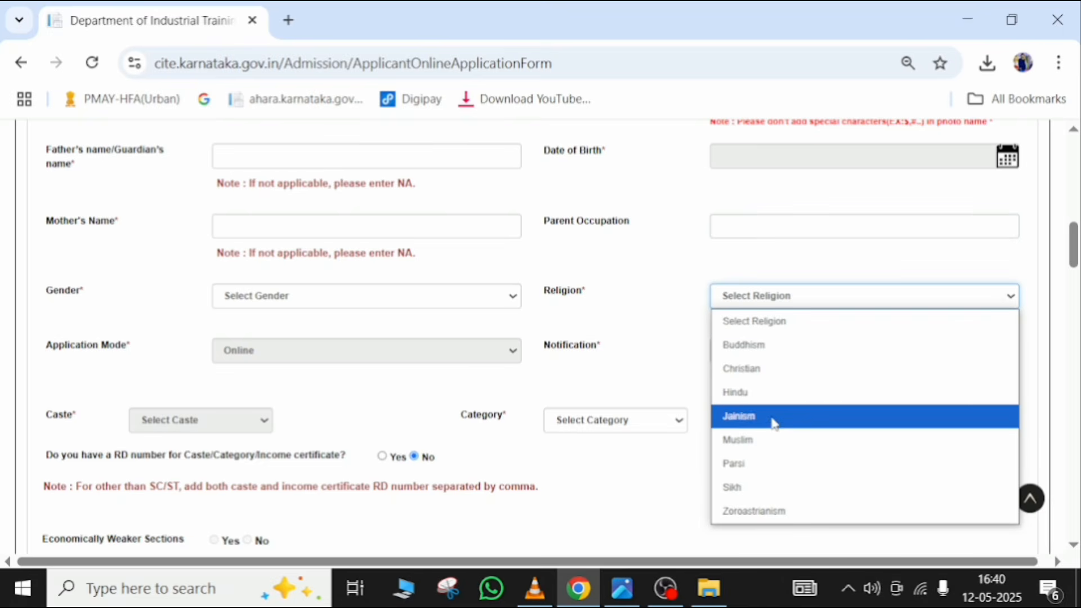
click(784, 392)
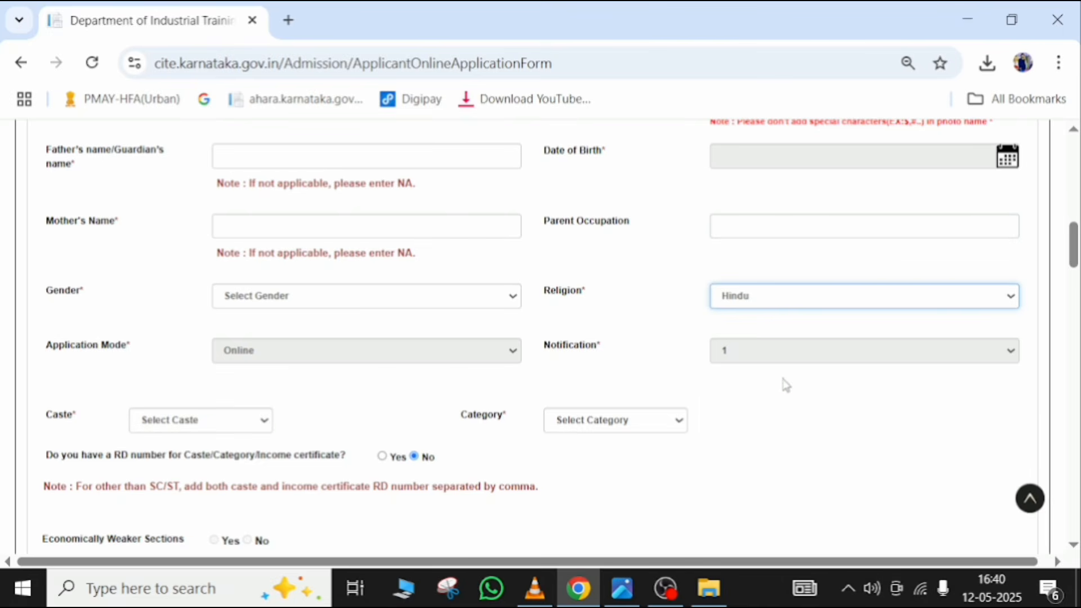
scroll(653, 388, down, 2)
click(682, 321)
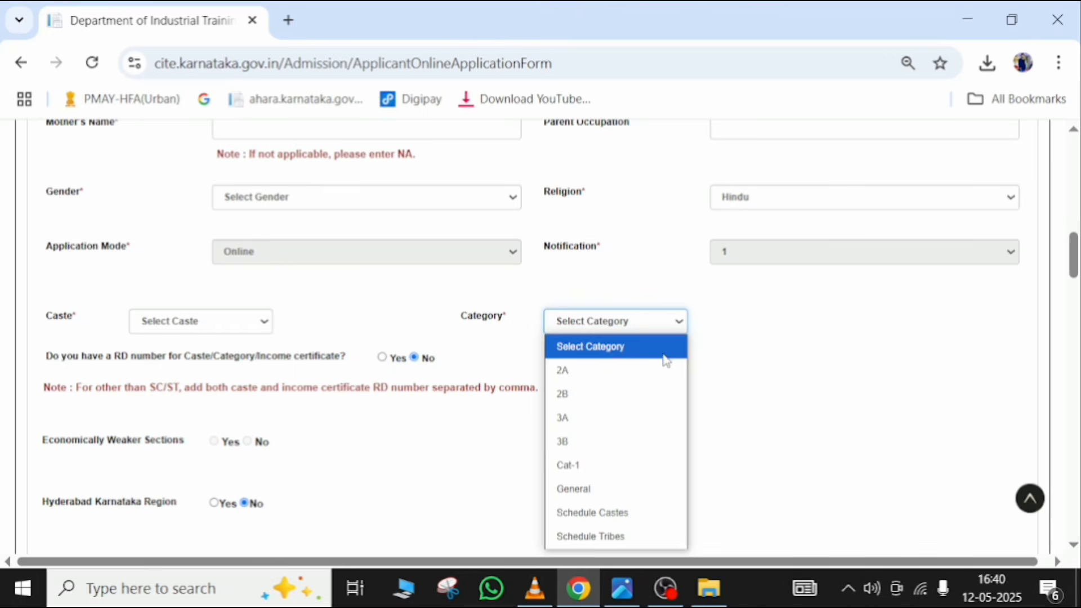
click(650, 370)
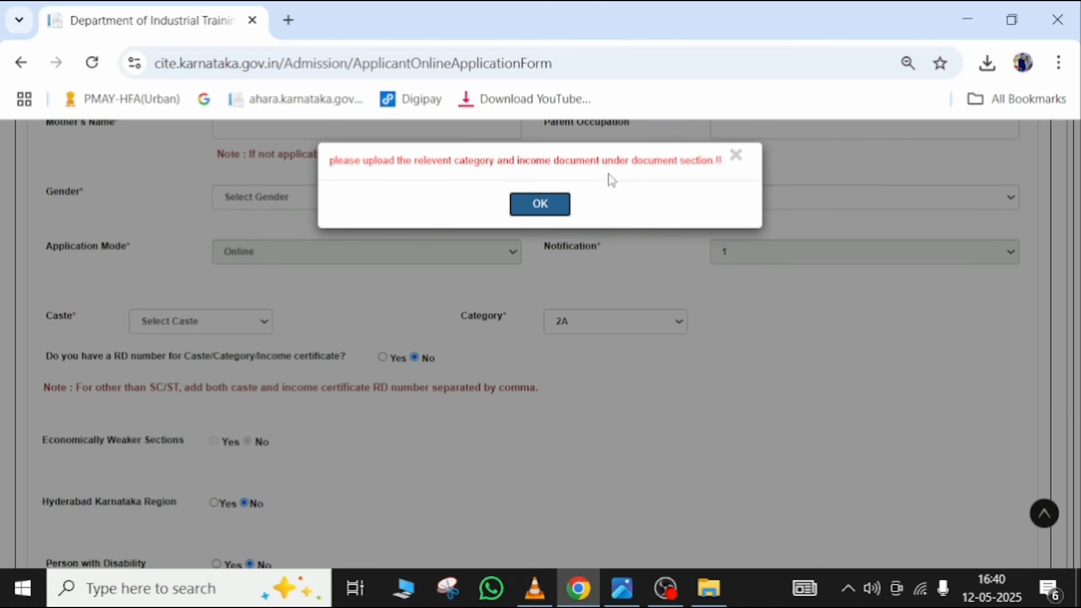
click(555, 203)
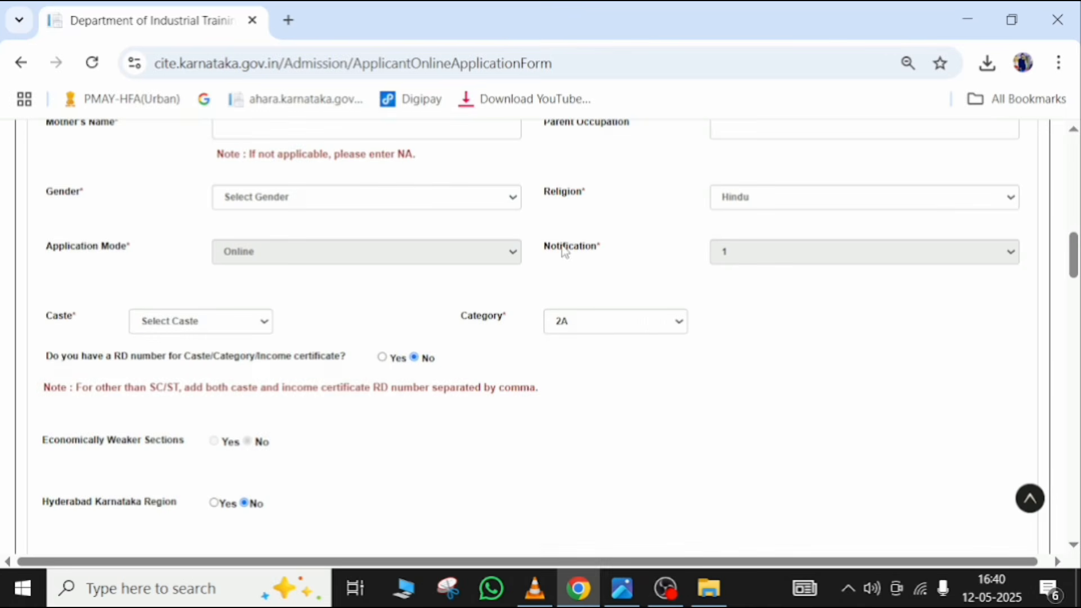
click(652, 325)
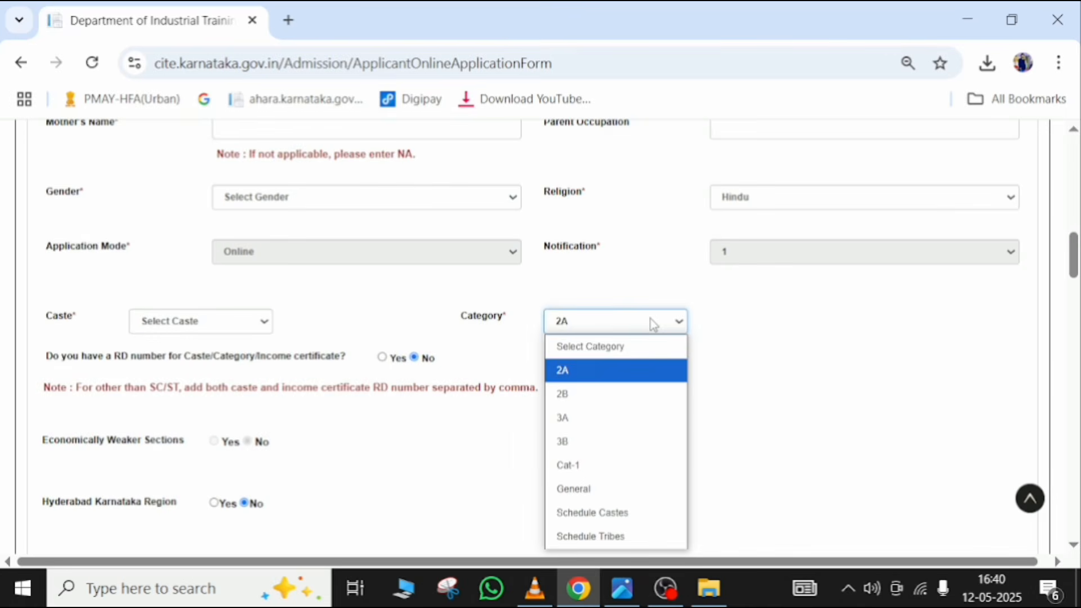
click(653, 489)
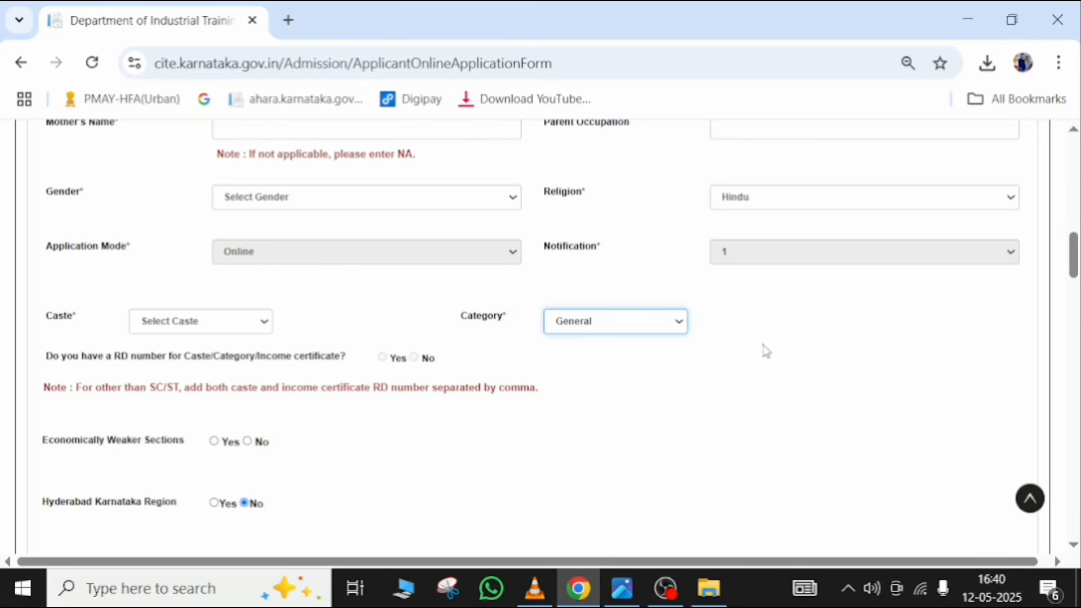
Step: Set the applicant's caste to BHAVASARA KSHATRIYA
scroll(765, 353, down, 2)
click(201, 225)
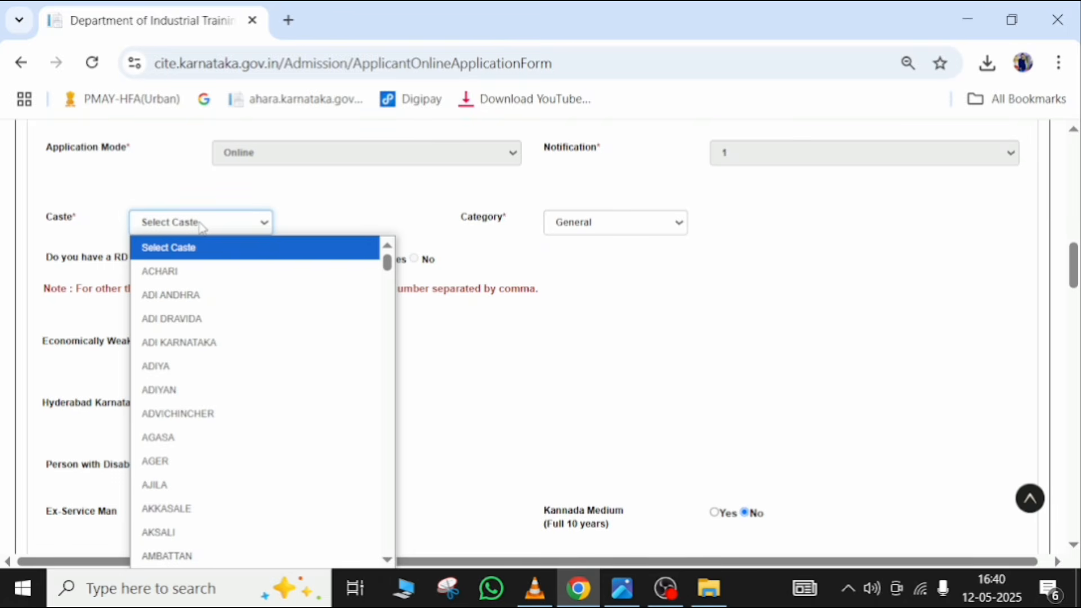
scroll(225, 313, down, 15)
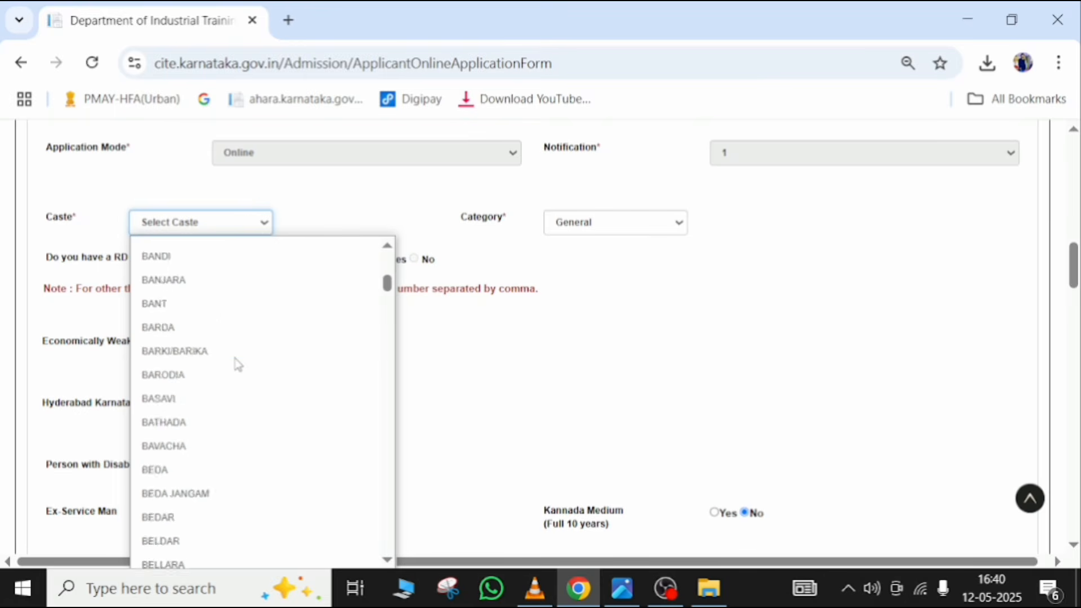
scroll(238, 365, up, 3)
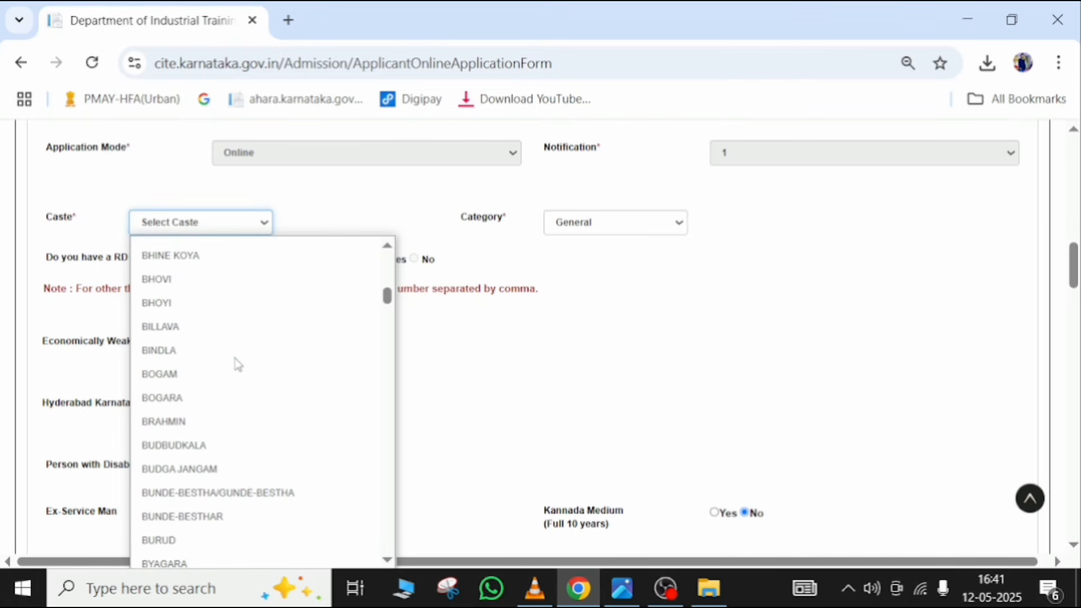
key(b)
key(Down)
key(Down)
key(Down)
key(Down)
key(Down)
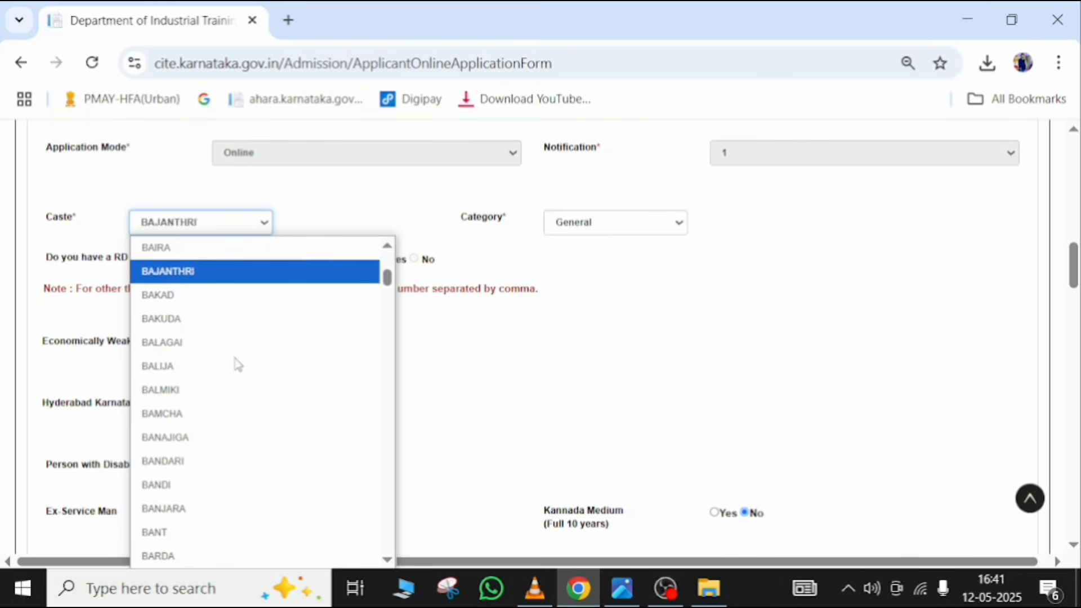
key(Down)
key(Down)
key(Down)
key(Down)
key(Down)
key(Down)
key(Down)
key(Down)
key(Down)
key(Down)
key(Down)
key(Down)
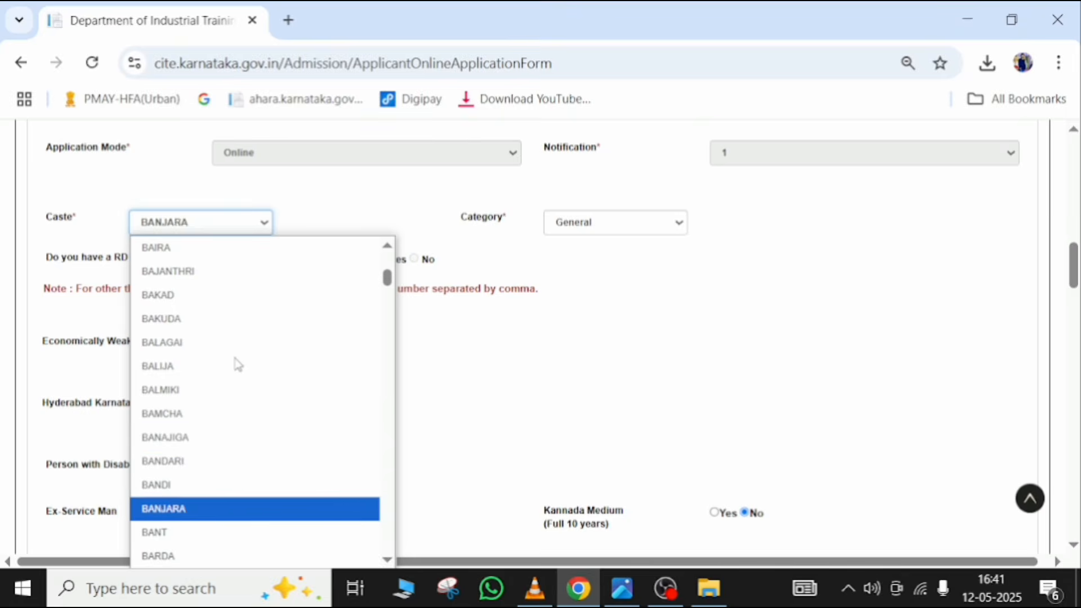
key(Down)
key(Down)
key(Down)
key(Down)
key(Down)
key(Down)
key(Down)
key(Down)
key(Down)
key(Down)
key(Down)
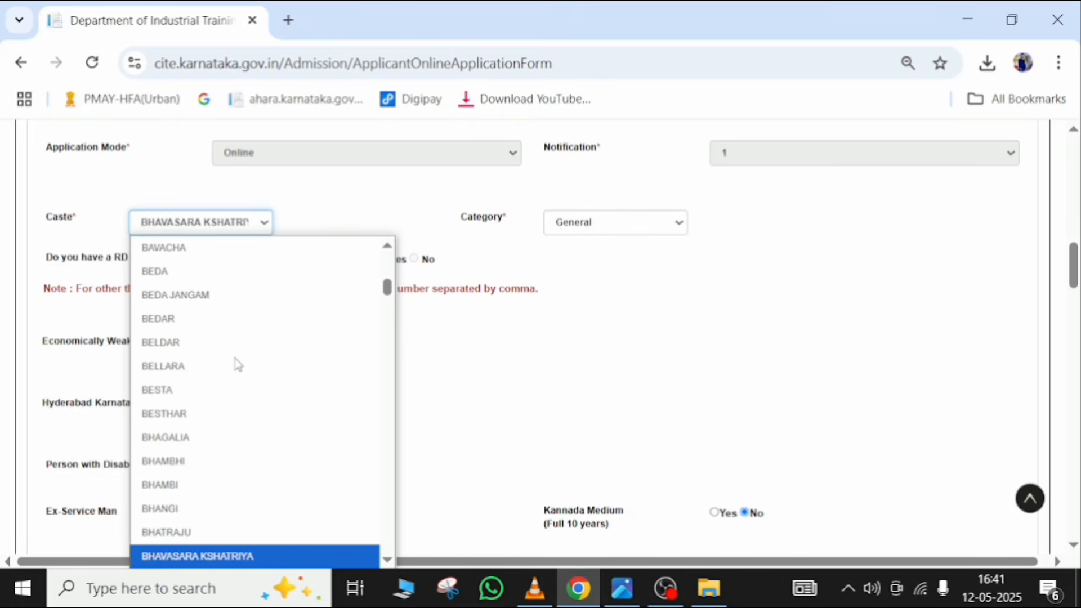
key(Return)
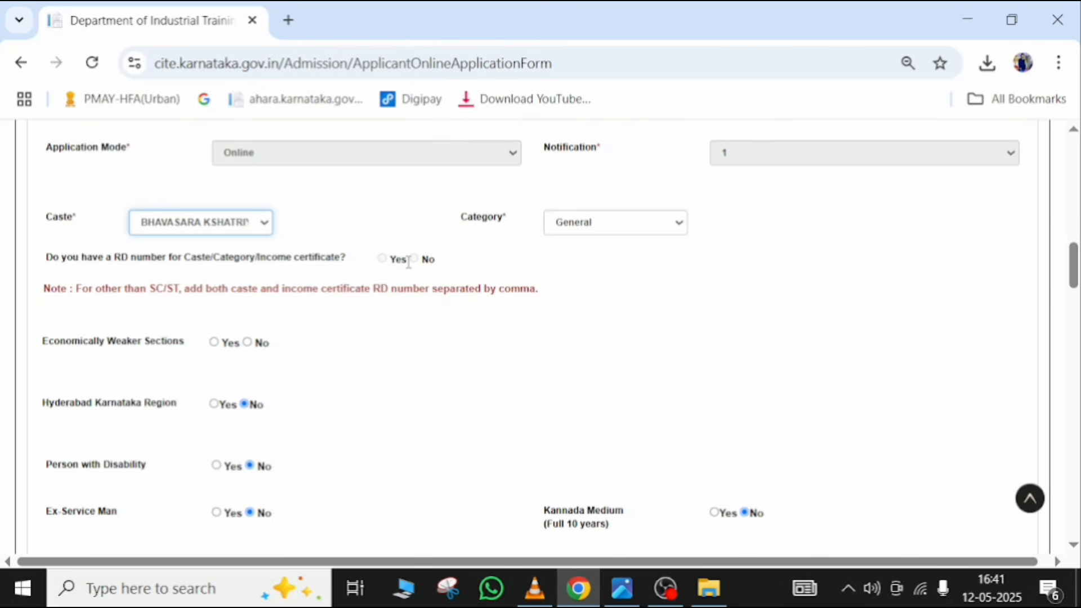
Step: Examine the disability, ex-service man, Kannada medium, SATS number and Aadhaar-based bank detail fields of the applicant section
scroll(406, 279, down, 4)
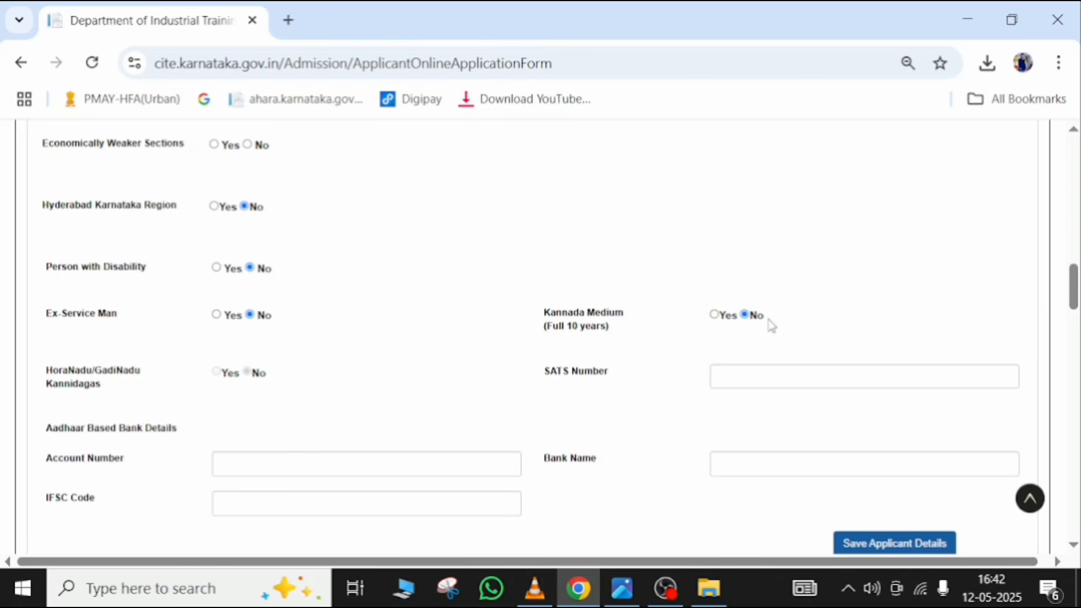
scroll(771, 326, down, 3)
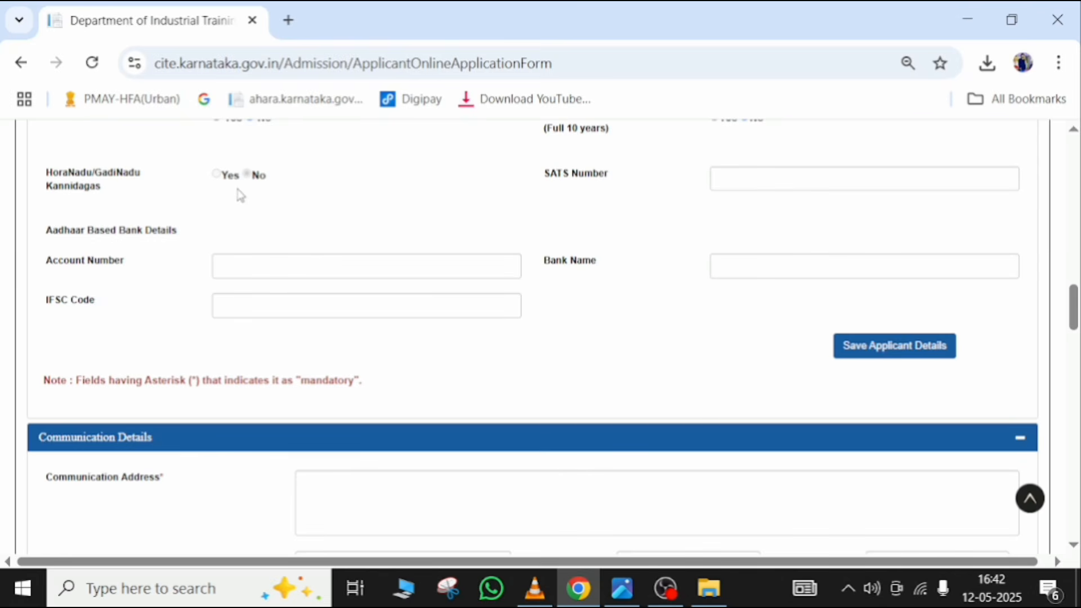
scroll(241, 197, up, 2)
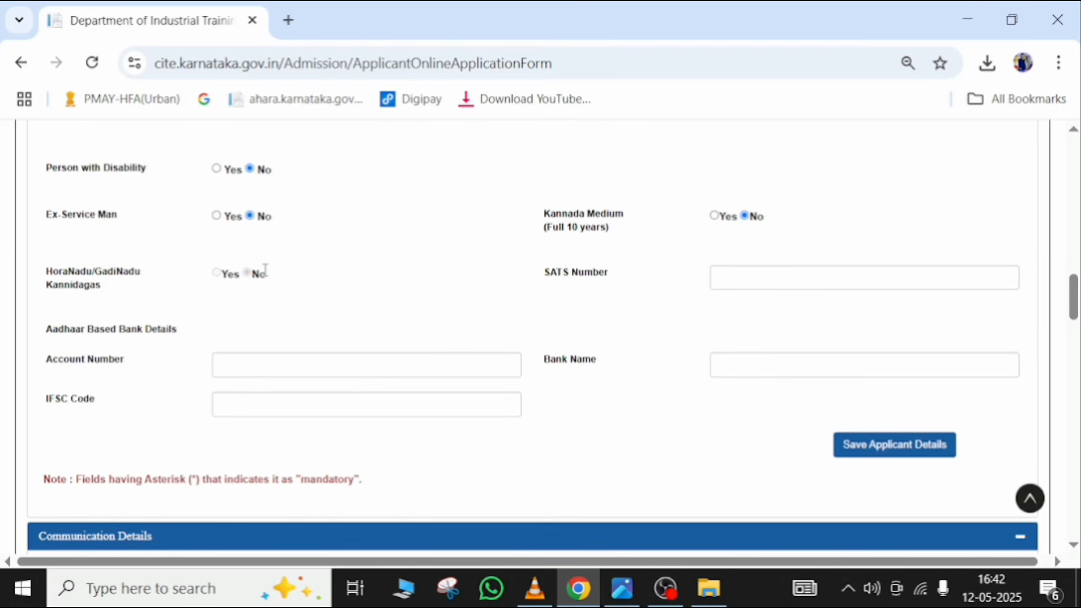
click(829, 279)
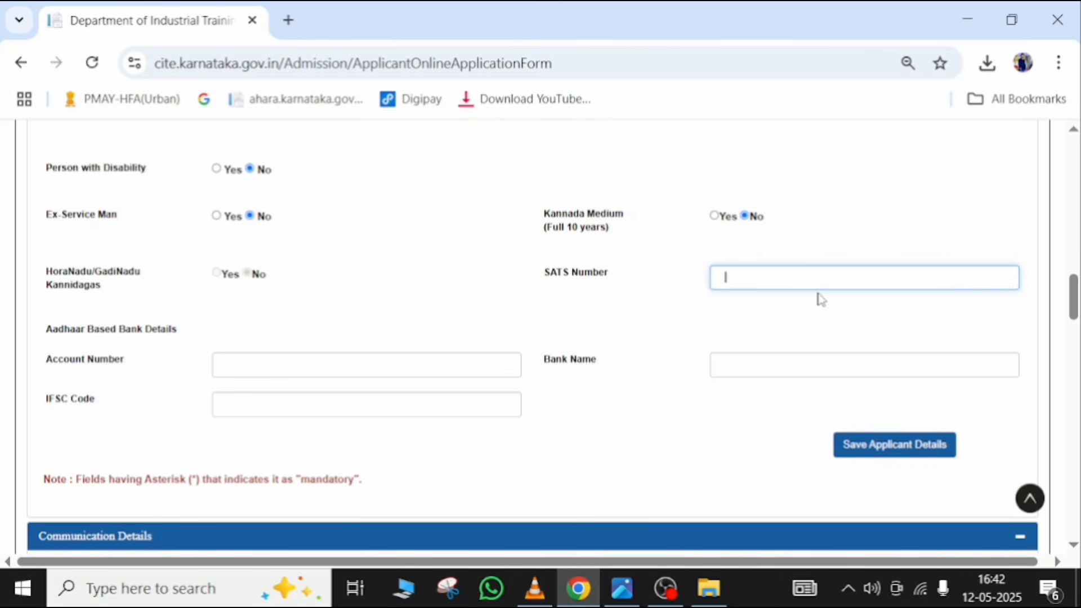
click(279, 353)
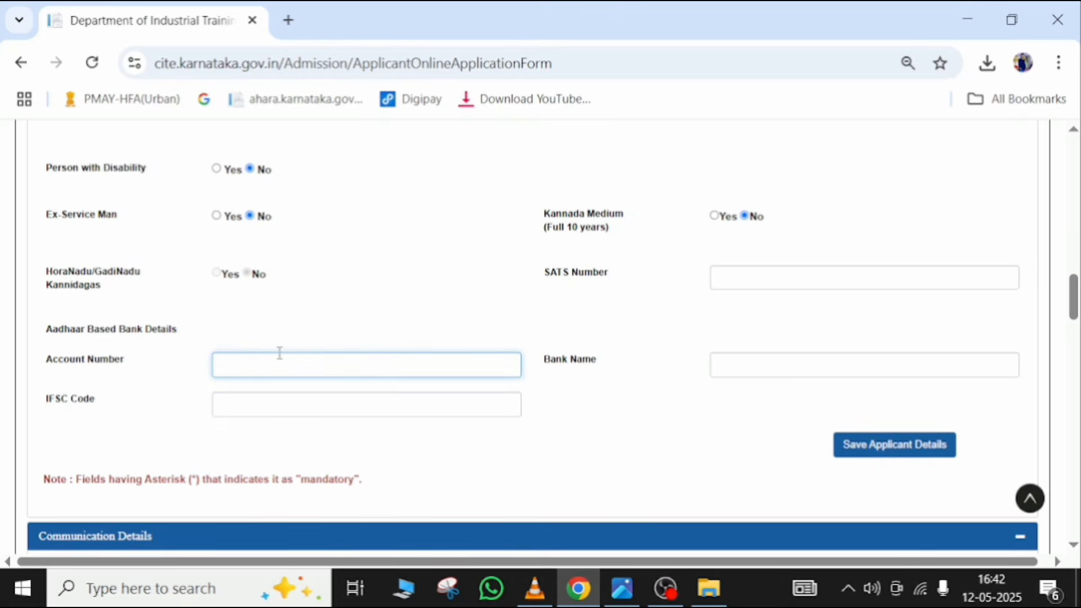
click(957, 373)
click(445, 404)
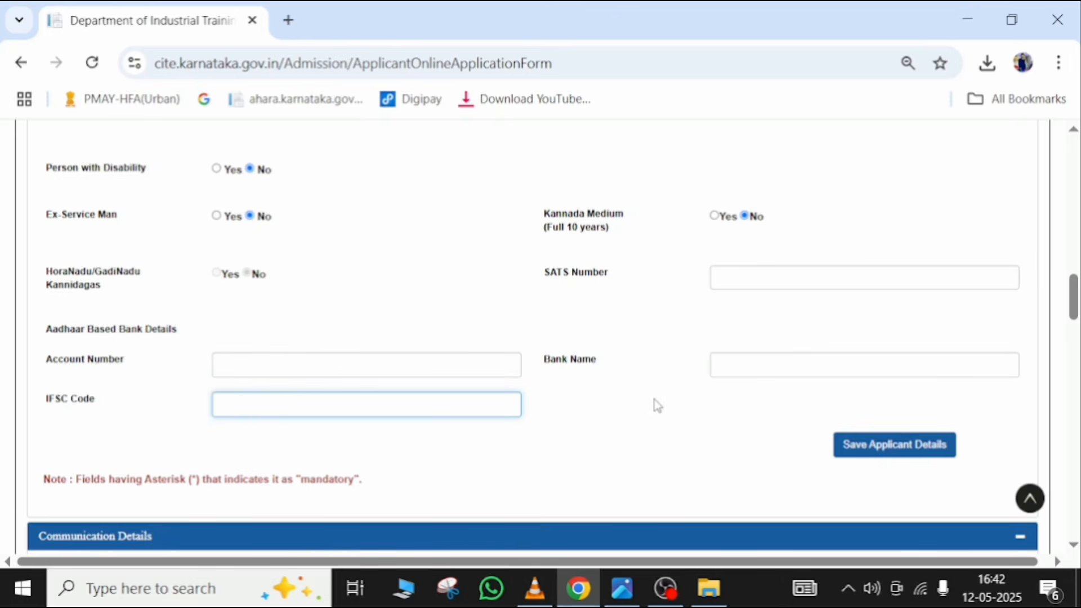
Step: Examine the communication address, district, taluka, pincode and permanent address fields of the Communication Details section
scroll(658, 405, down, 2)
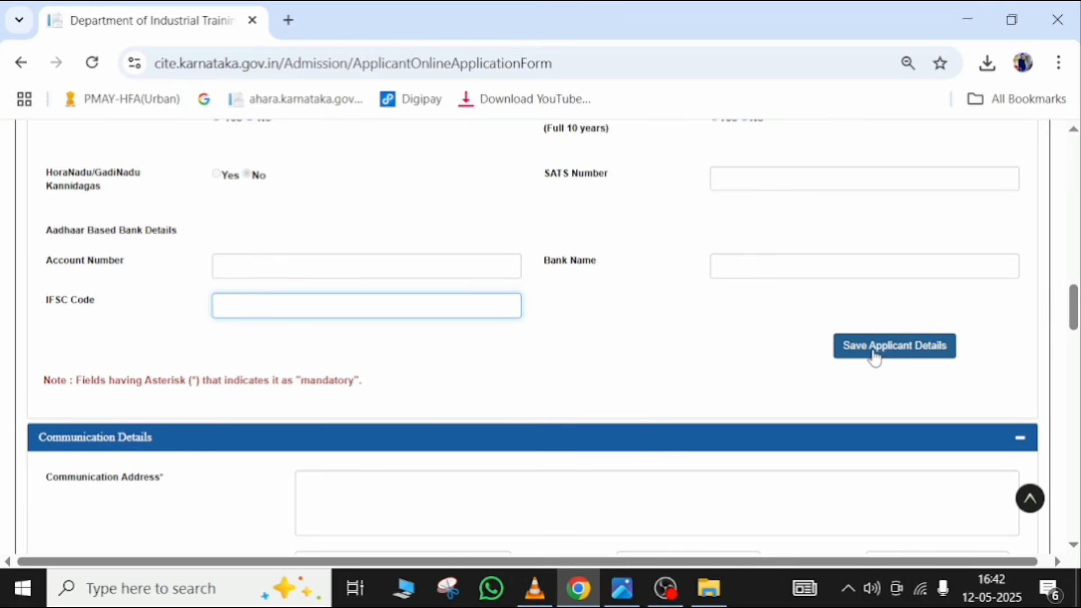
scroll(874, 358, down, 6)
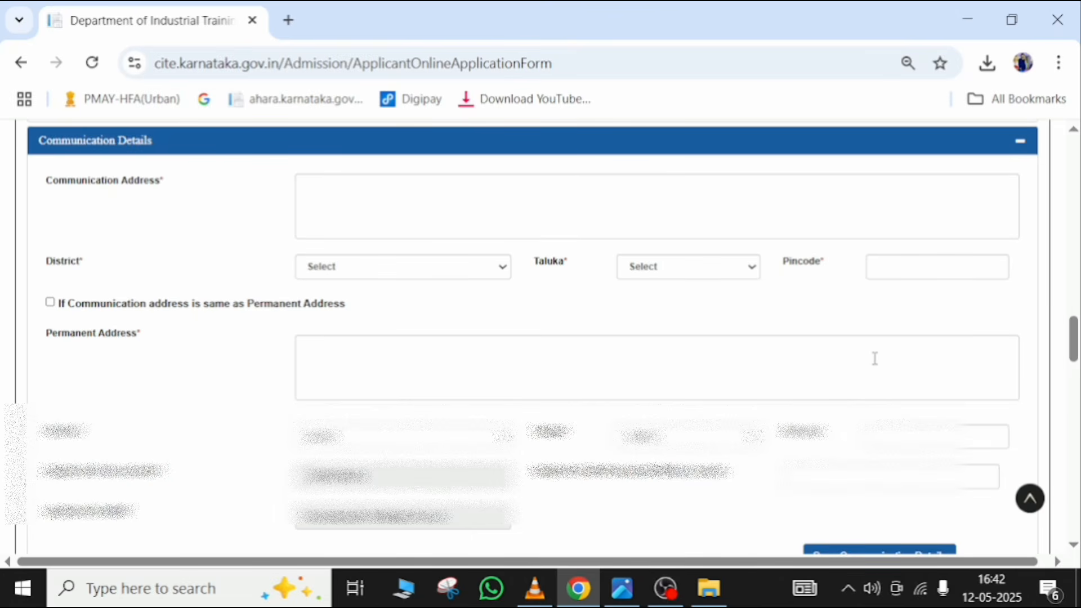
click(356, 192)
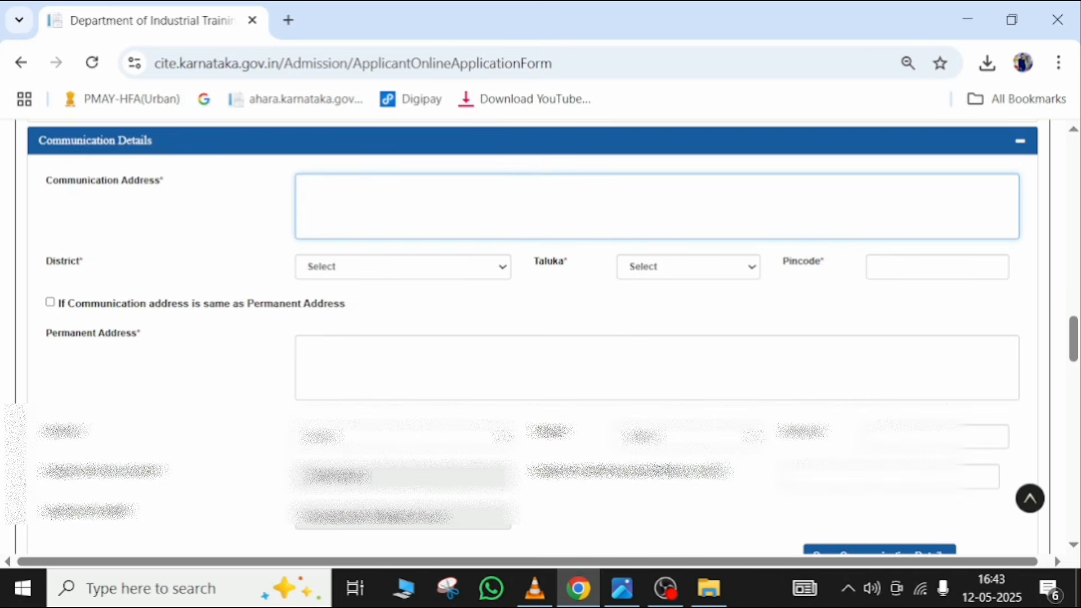
scroll(713, 470, down, 5)
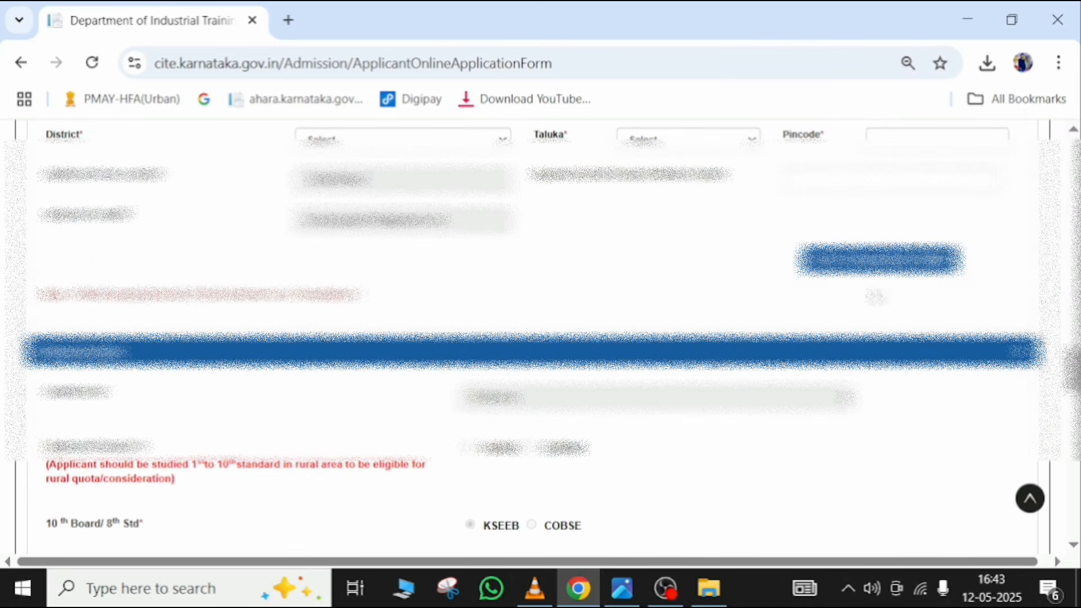
scroll(867, 355, up, 6)
scroll(540, 338, up, 4)
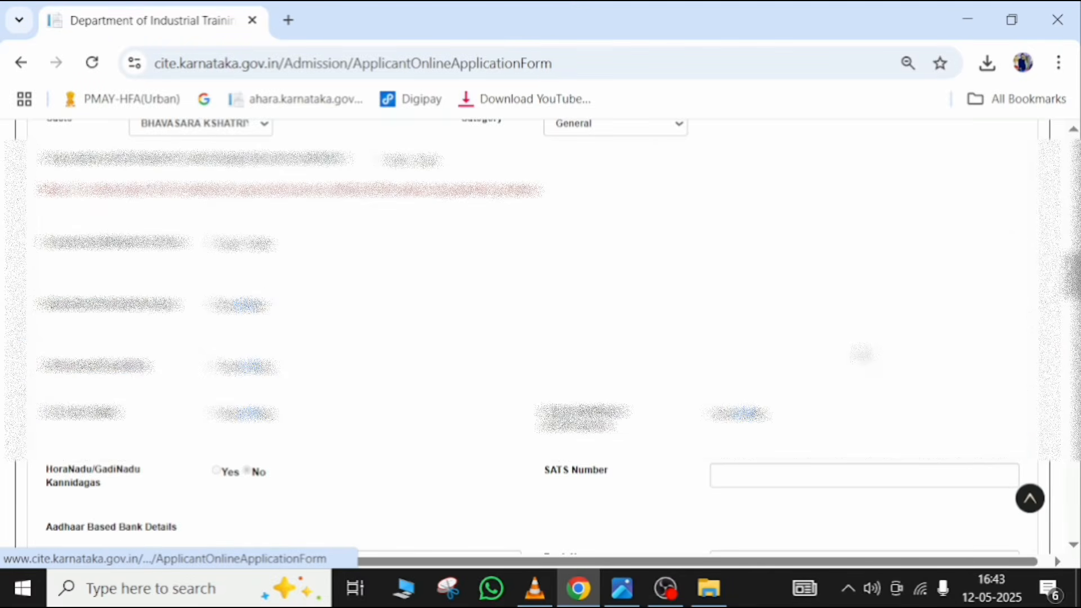
Step: Examine the Education Details fields for rural or urban background, school name and marks, plus the document upload question
scroll(540, 338, down, 12)
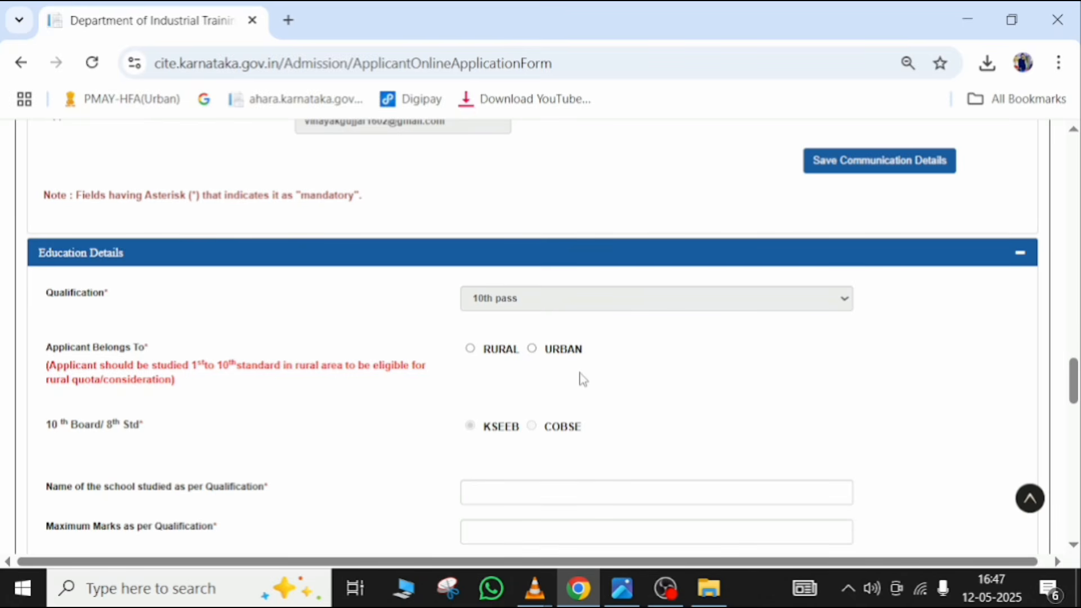
scroll(582, 379, down, 3)
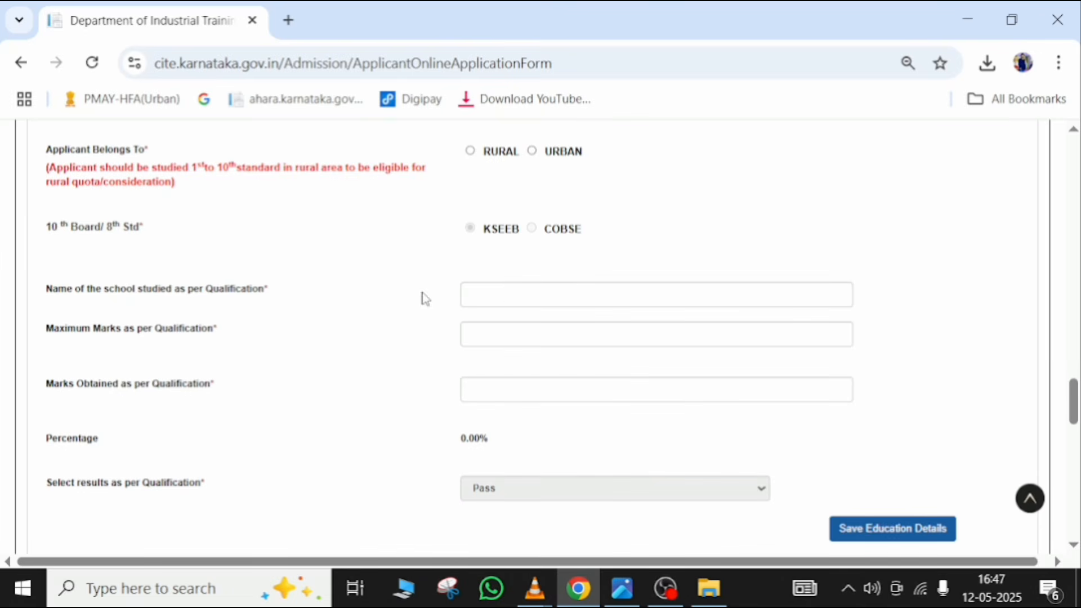
click(507, 294)
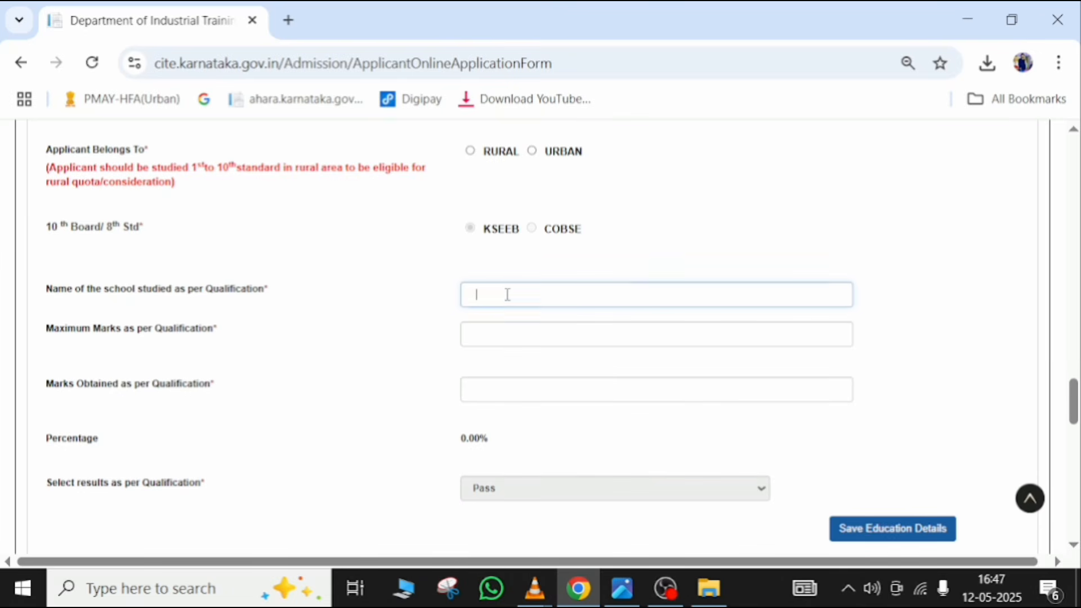
click(507, 334)
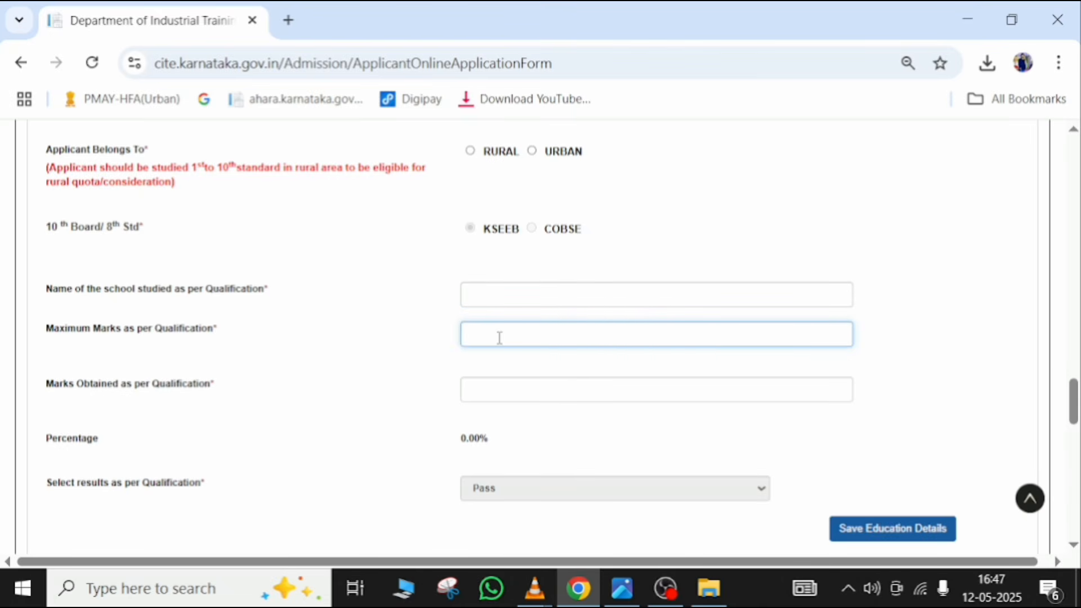
click(512, 394)
scroll(511, 395, down, 2)
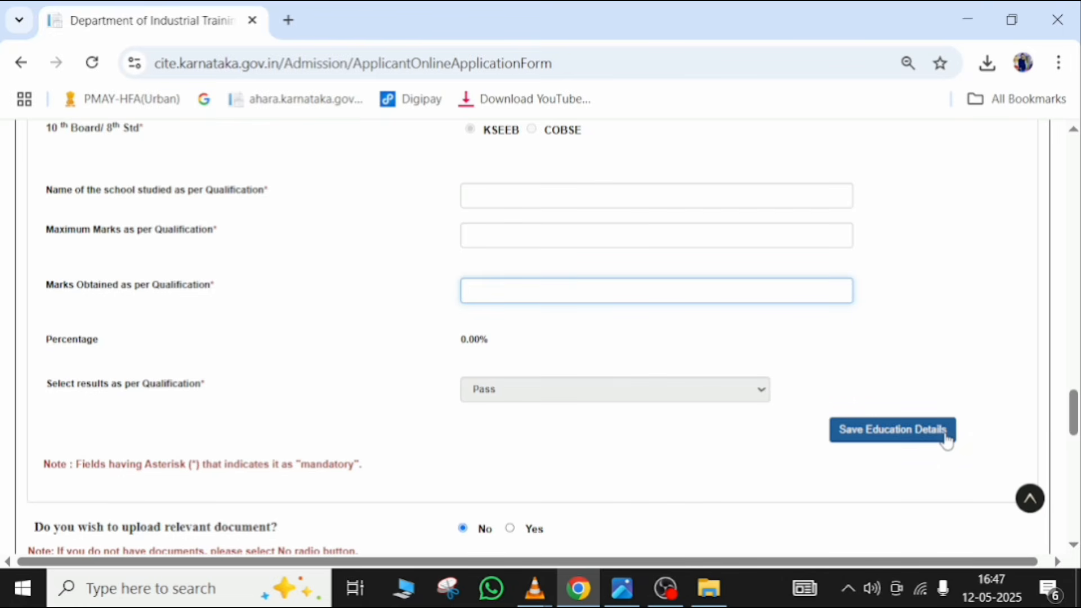
scroll(717, 456, down, 2)
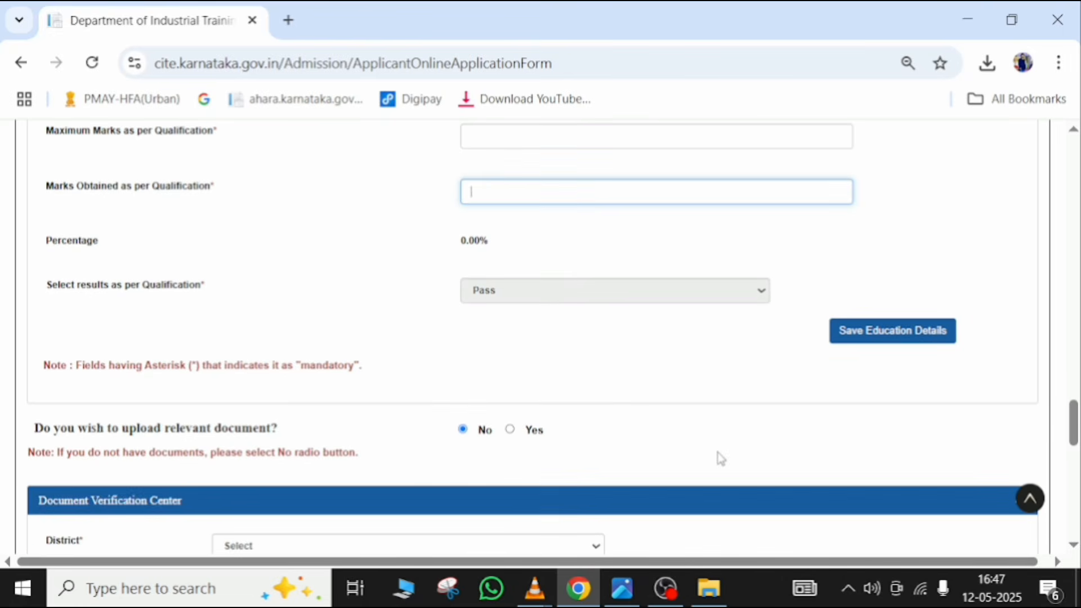
scroll(405, 377, down, 2)
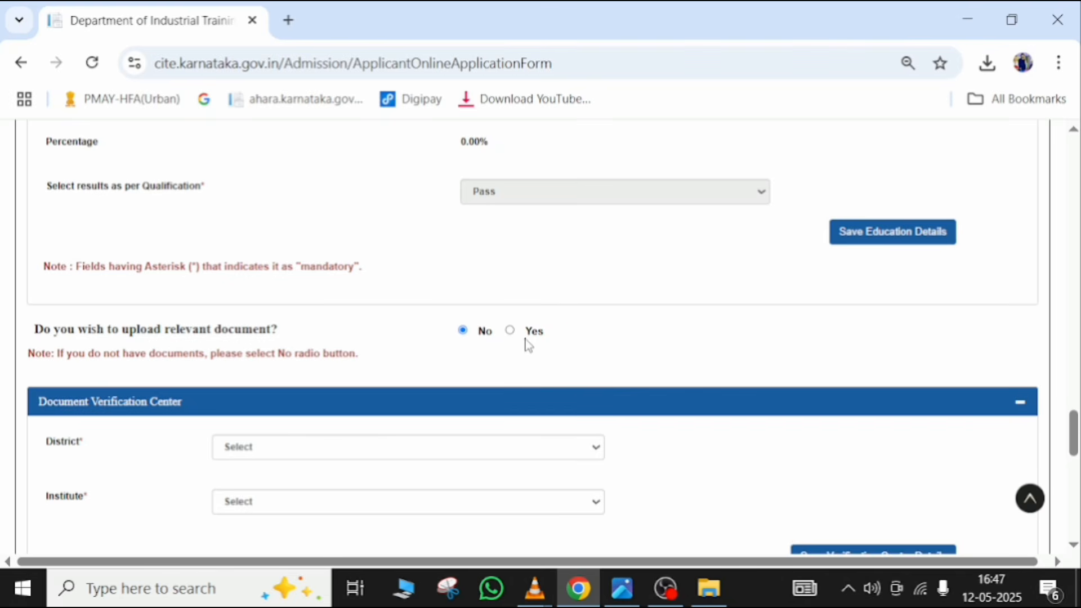
scroll(546, 388, down, 1)
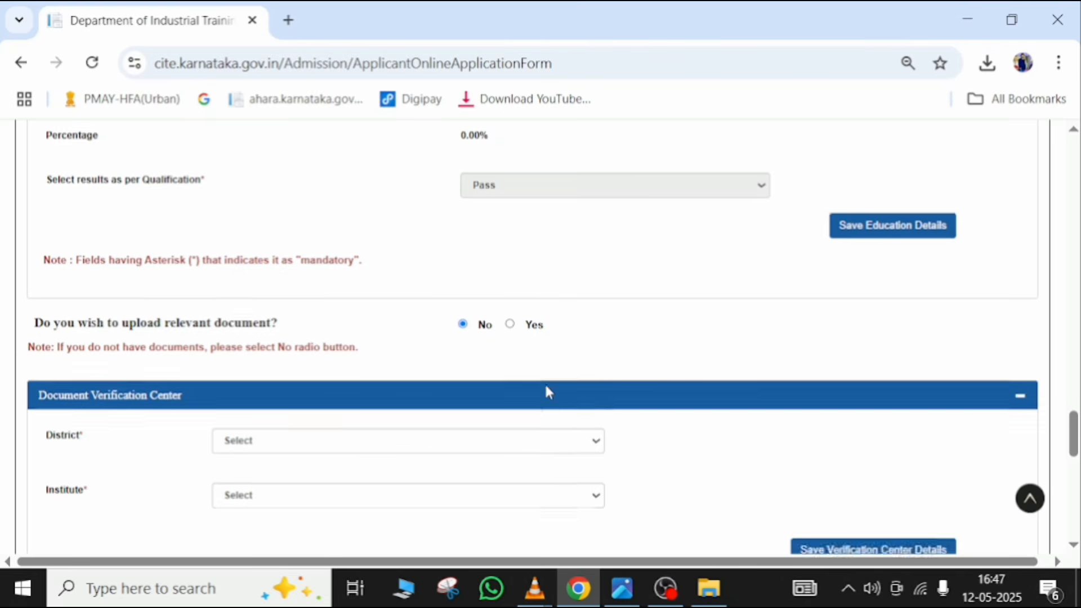
Step: Set the document verification center's district to DAVANGERE and view the institutes available for it
scroll(549, 393, down, 3)
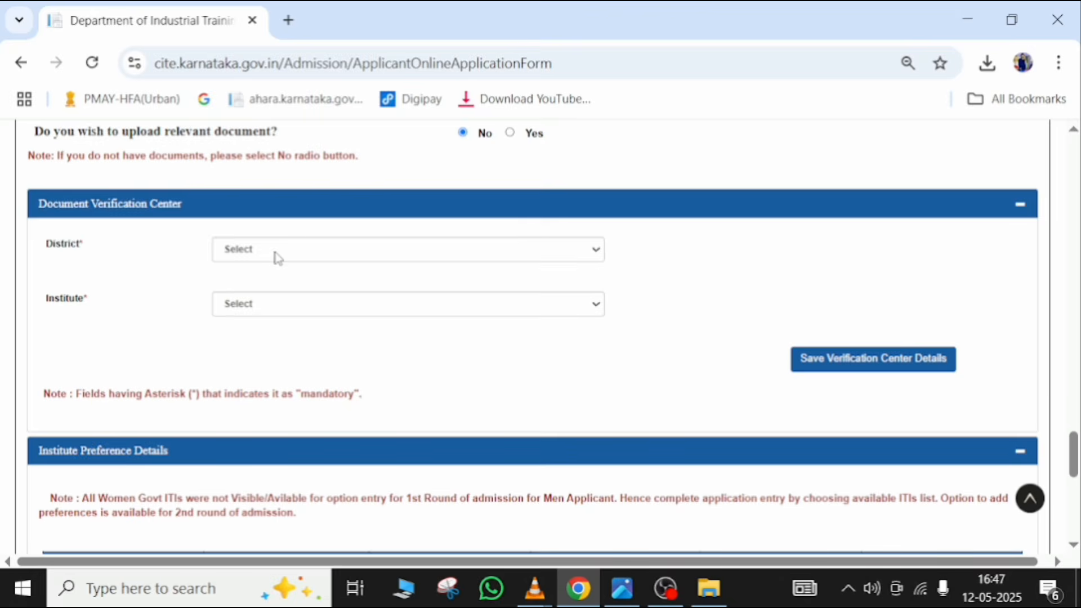
click(282, 254)
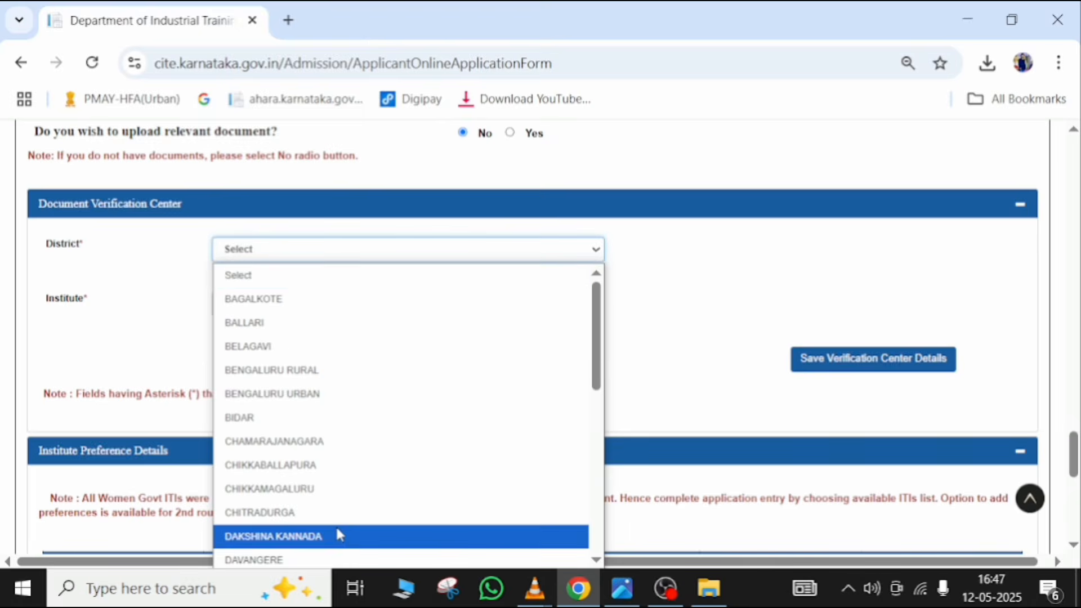
click(353, 553)
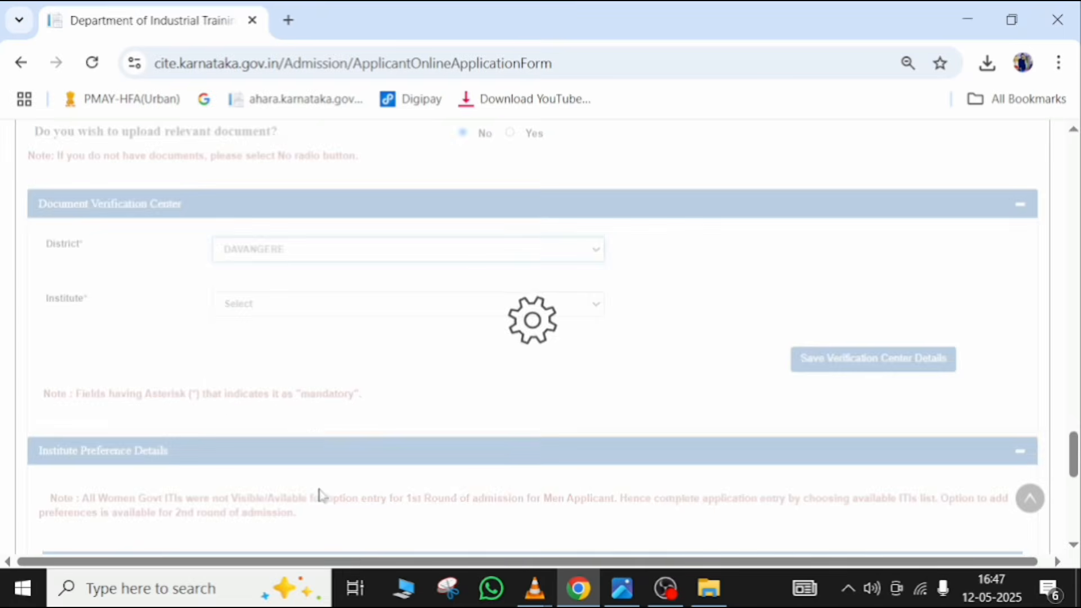
click(365, 312)
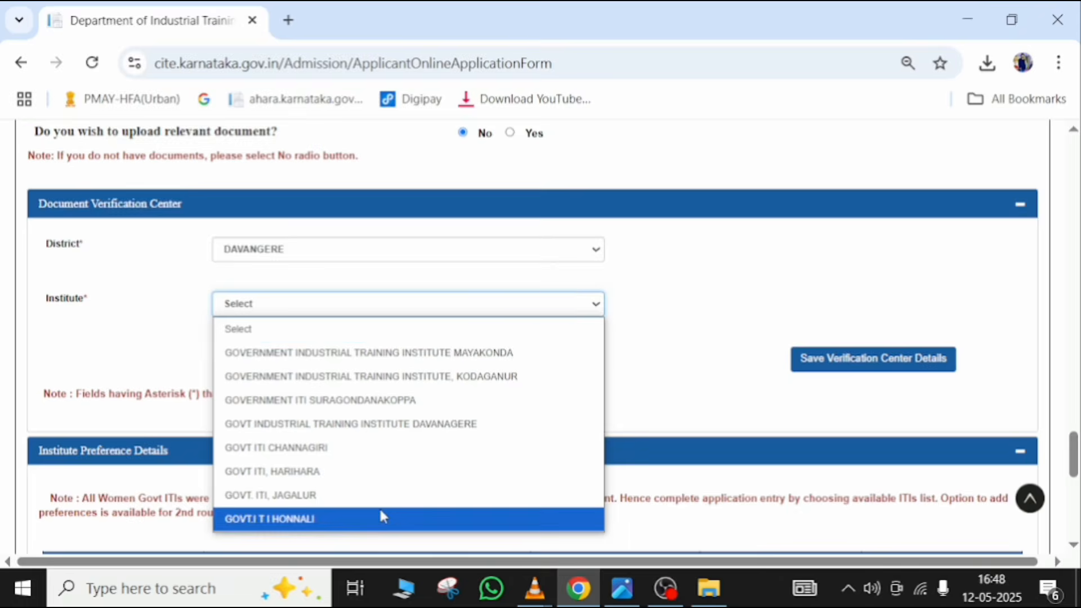
click(789, 287)
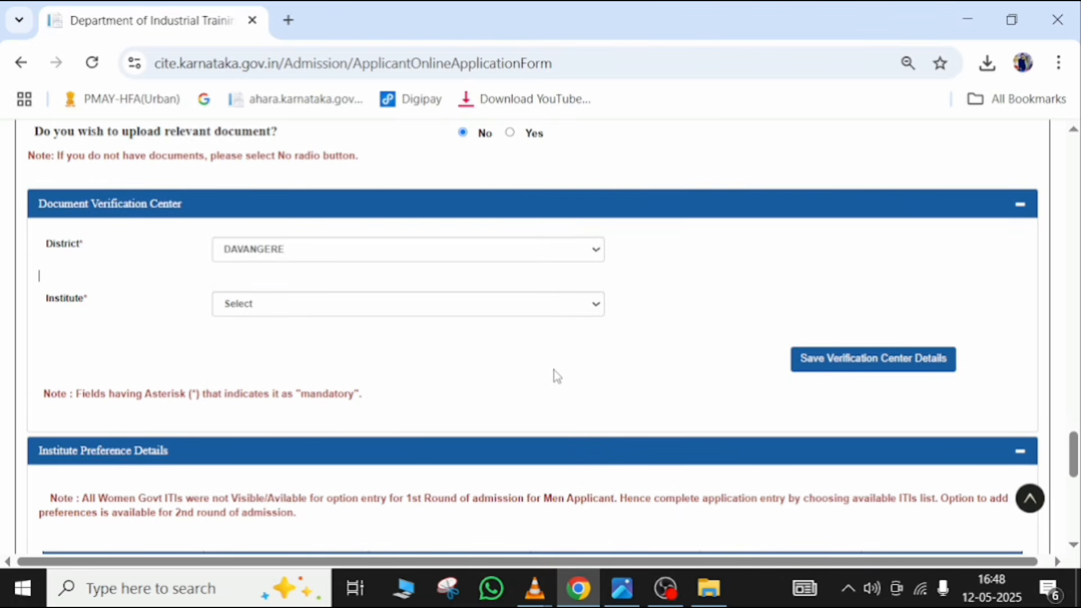
Step: Set the first institute preference to district DAVANGERE, taluka DAVANAGERE and GOVT INDUSTRIAL TRAINING INSTITUTE DAVANAGERE
scroll(556, 377, down, 5)
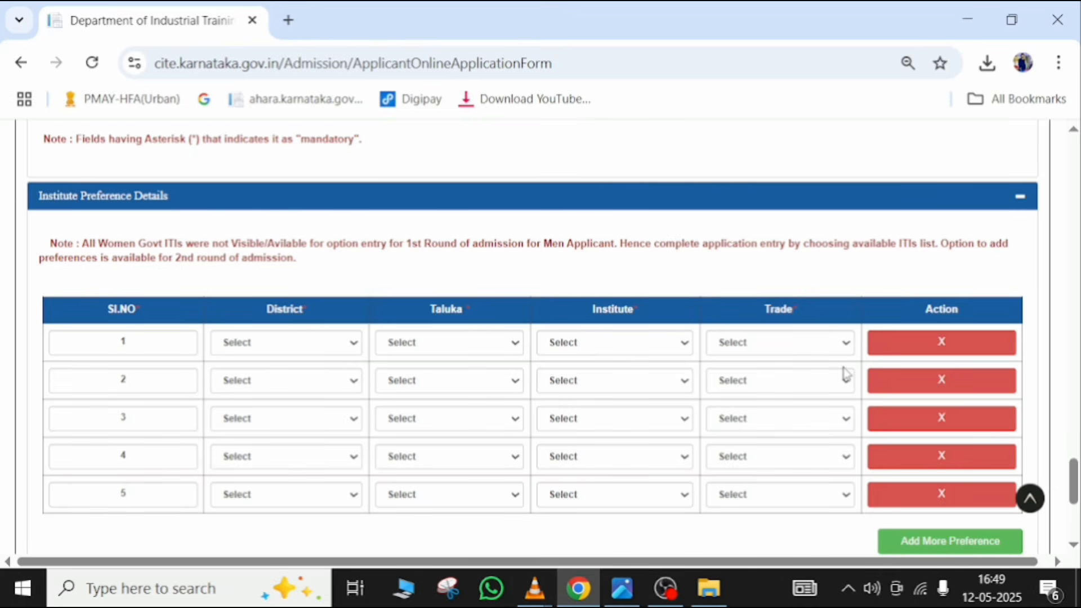
scroll(636, 369, down, 2)
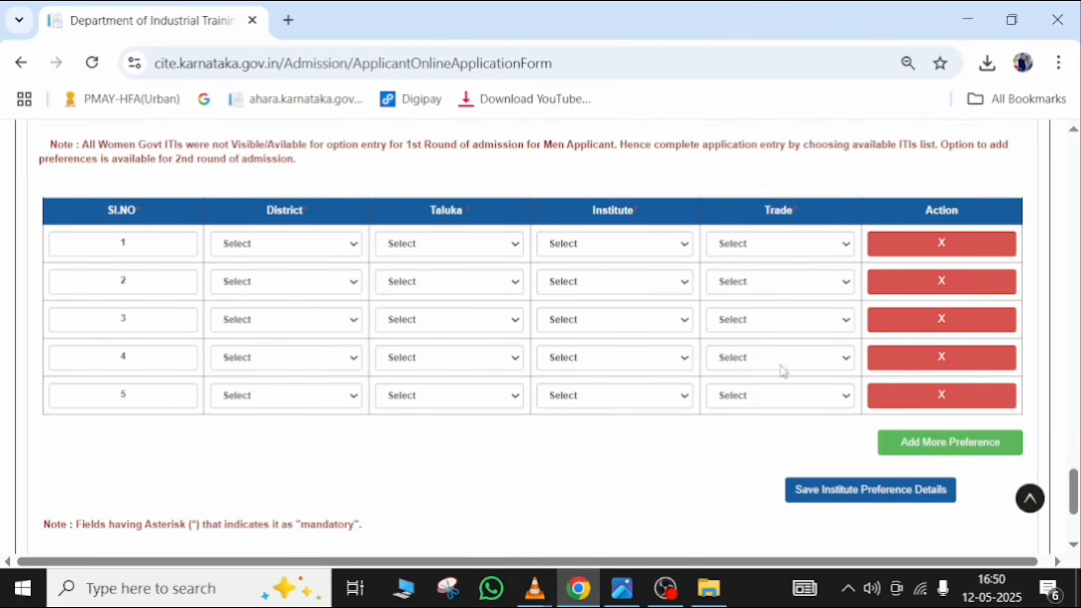
click(269, 247)
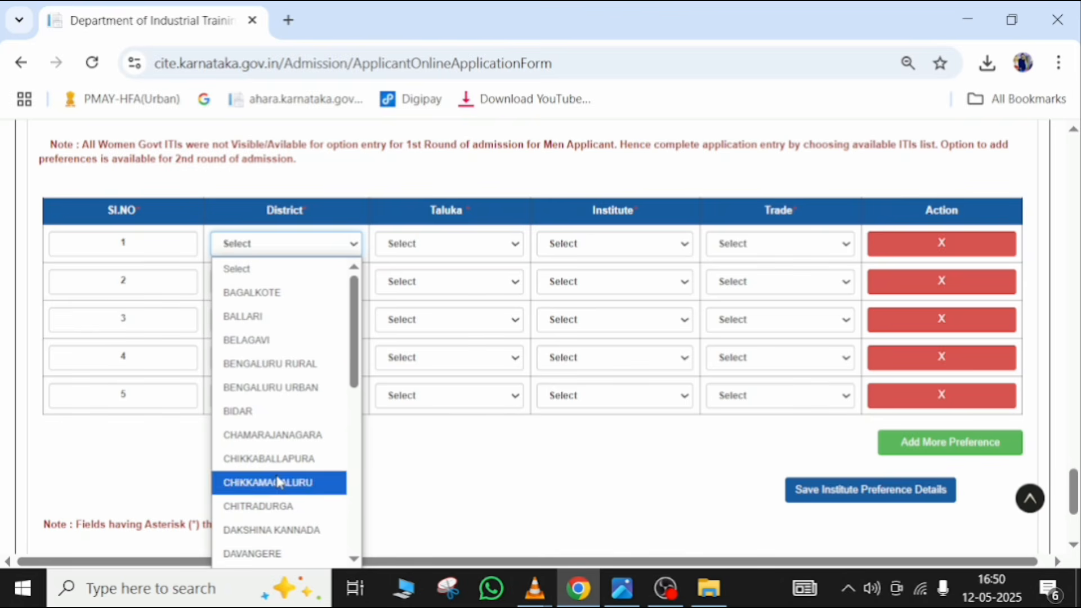
click(292, 551)
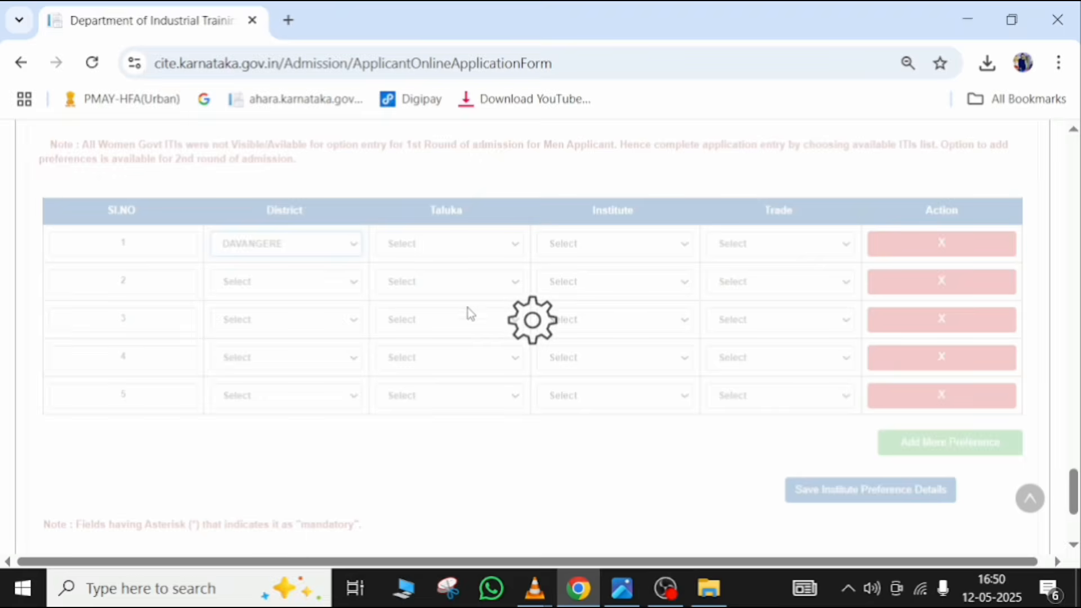
click(483, 253)
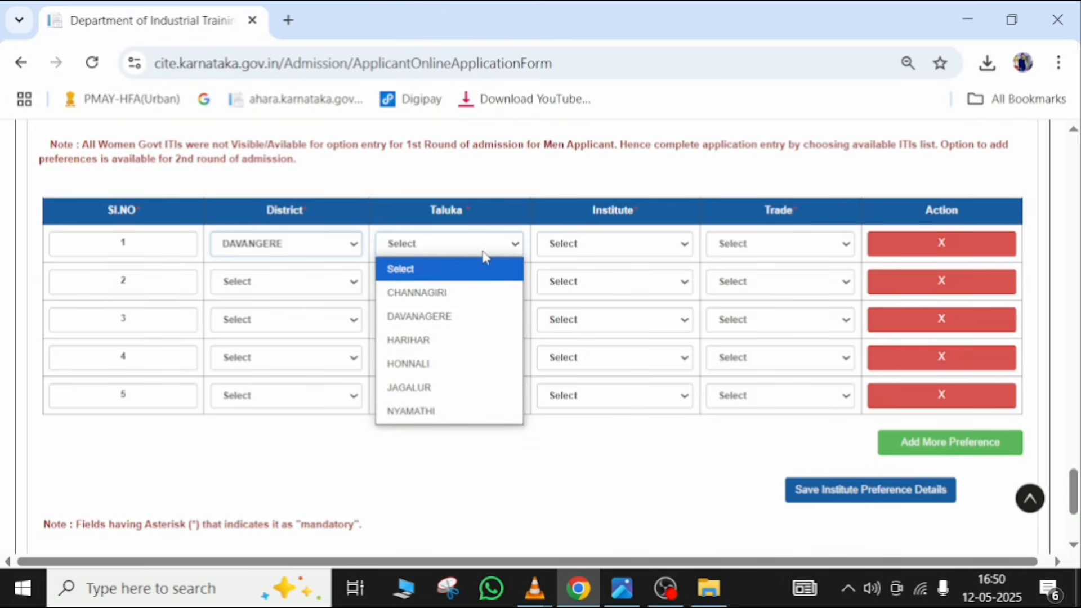
click(473, 317)
click(574, 246)
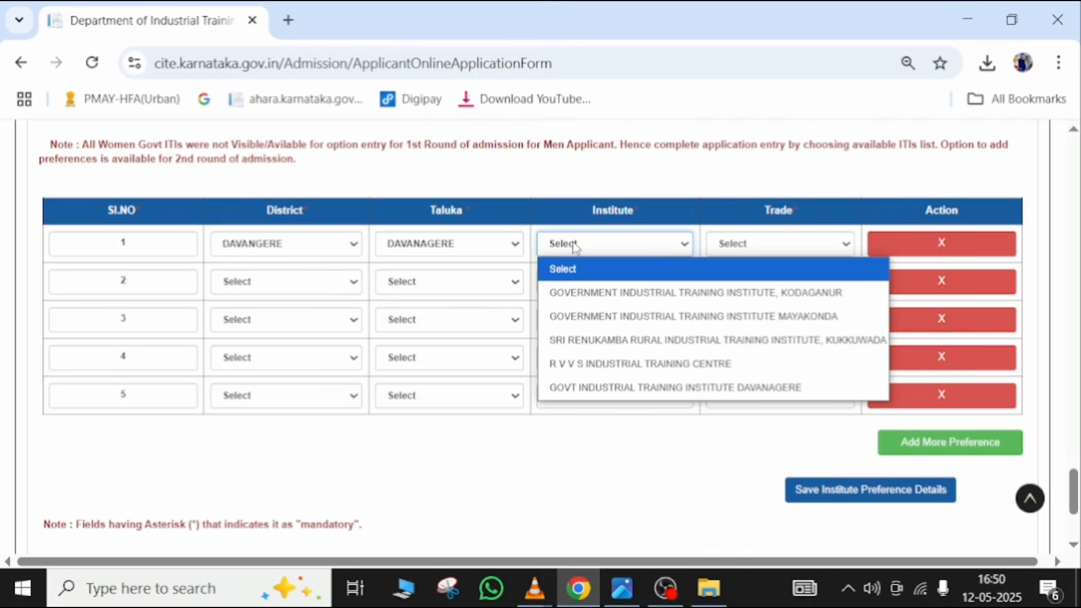
click(625, 396)
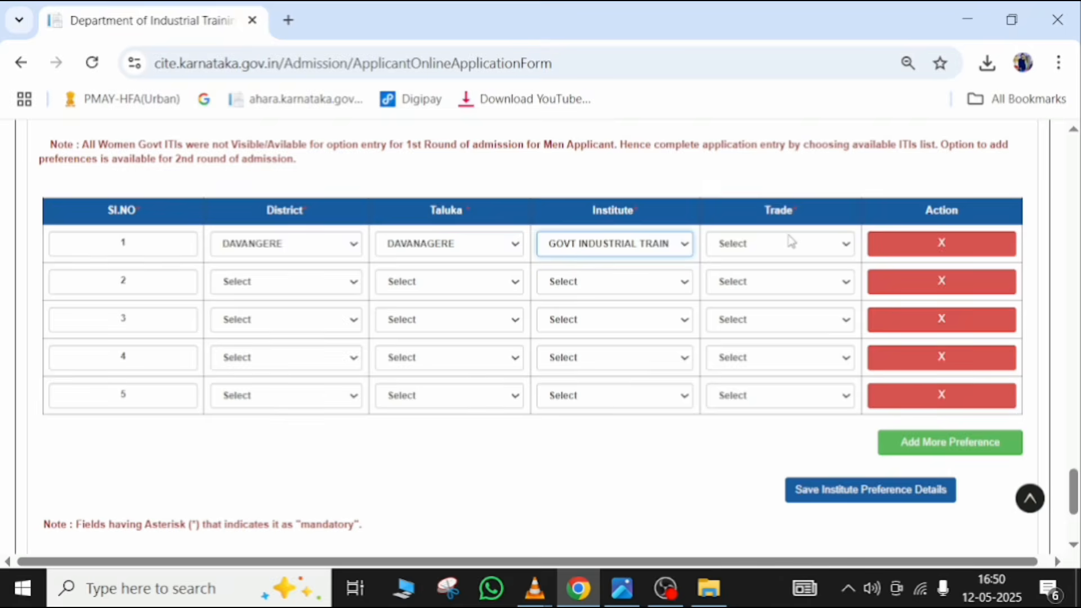
Step: Look through the trades offered by the first preference's institute without choosing one
click(790, 241)
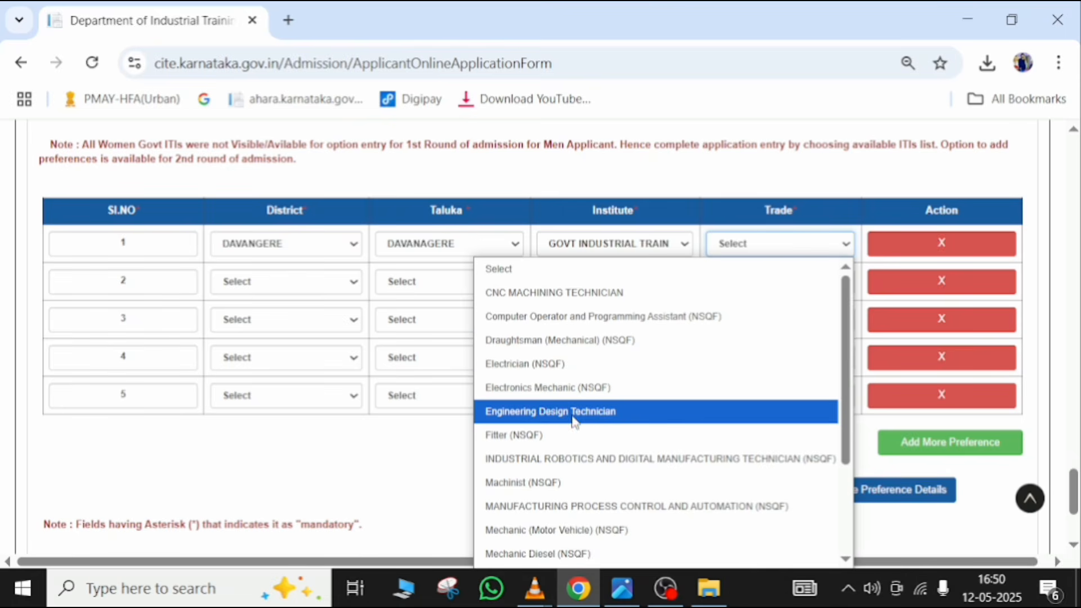
scroll(572, 411, down, 2)
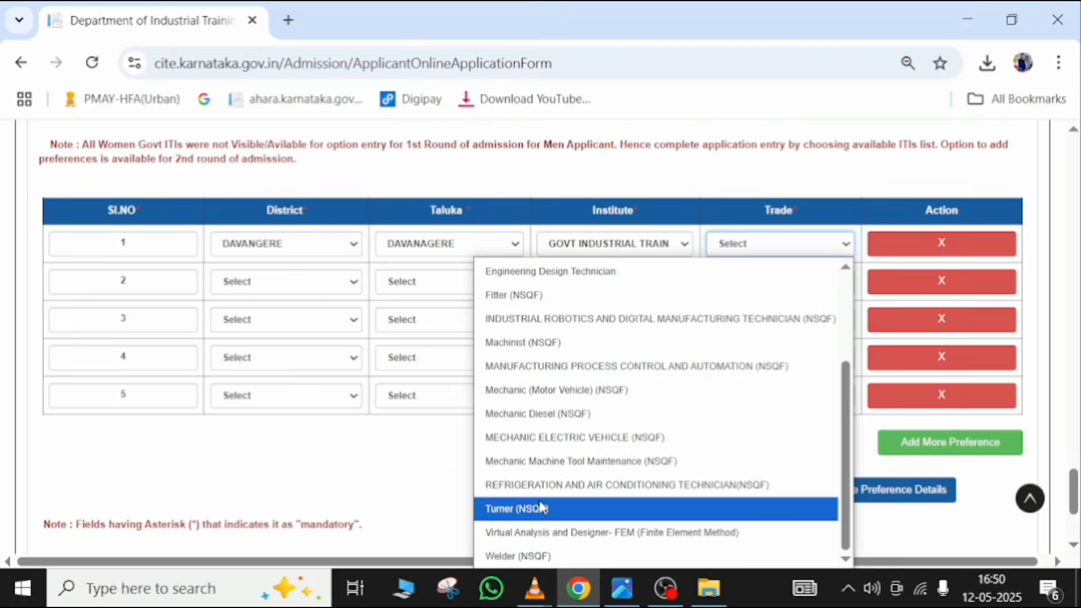
click(369, 477)
Step: Set the second institute preference to district DAVANGERE, taluka DAVANAGERE and SRI RENUKAMBA RURAL INDUSTRIAL TRAINING INSTITUTE, KUKKUWADA
click(303, 281)
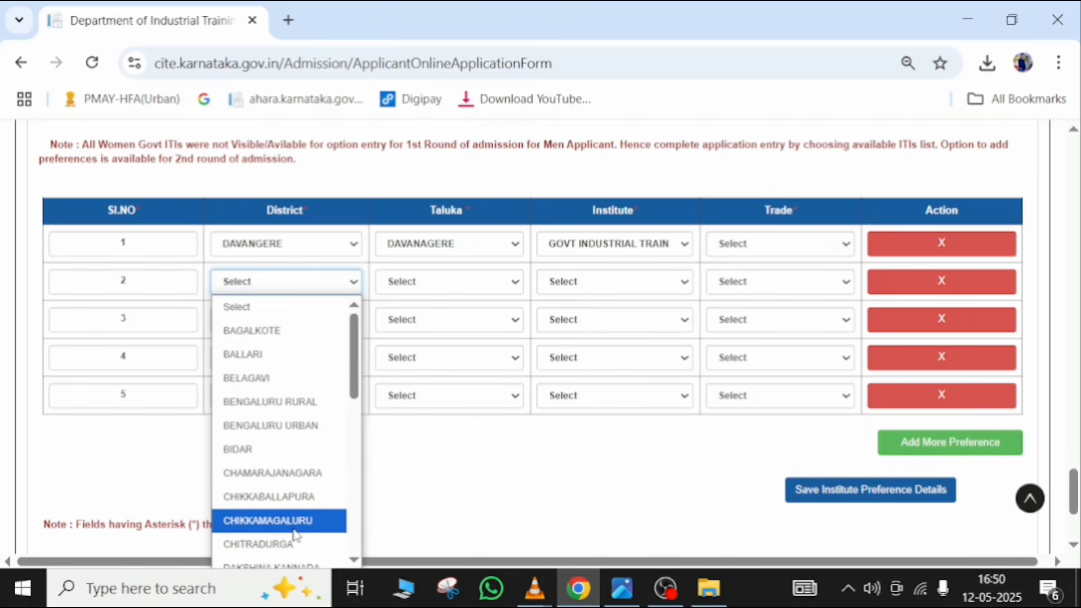
scroll(302, 512, down, 3)
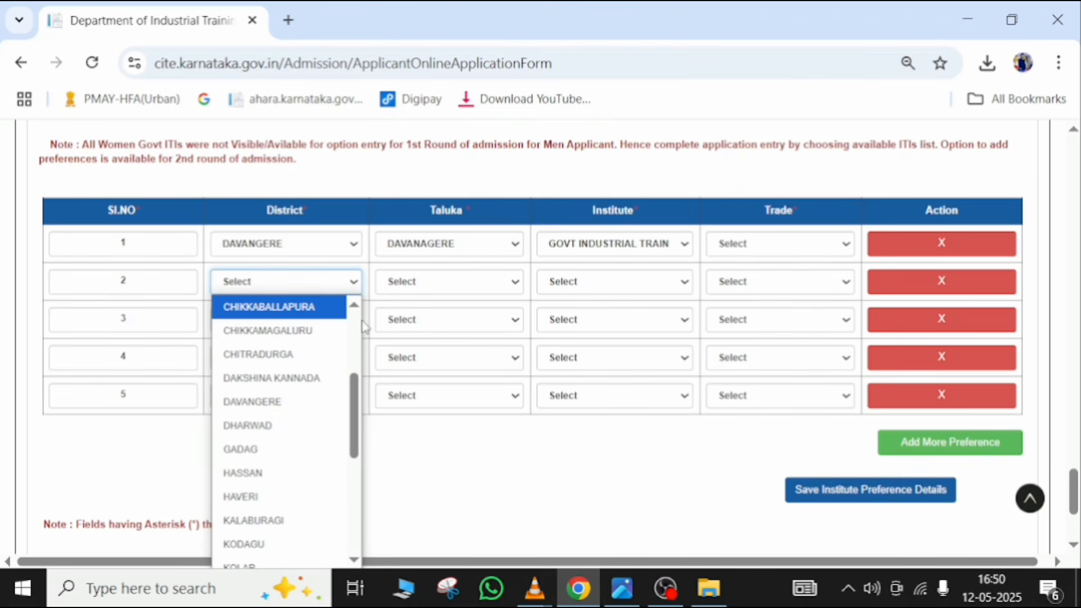
click(295, 406)
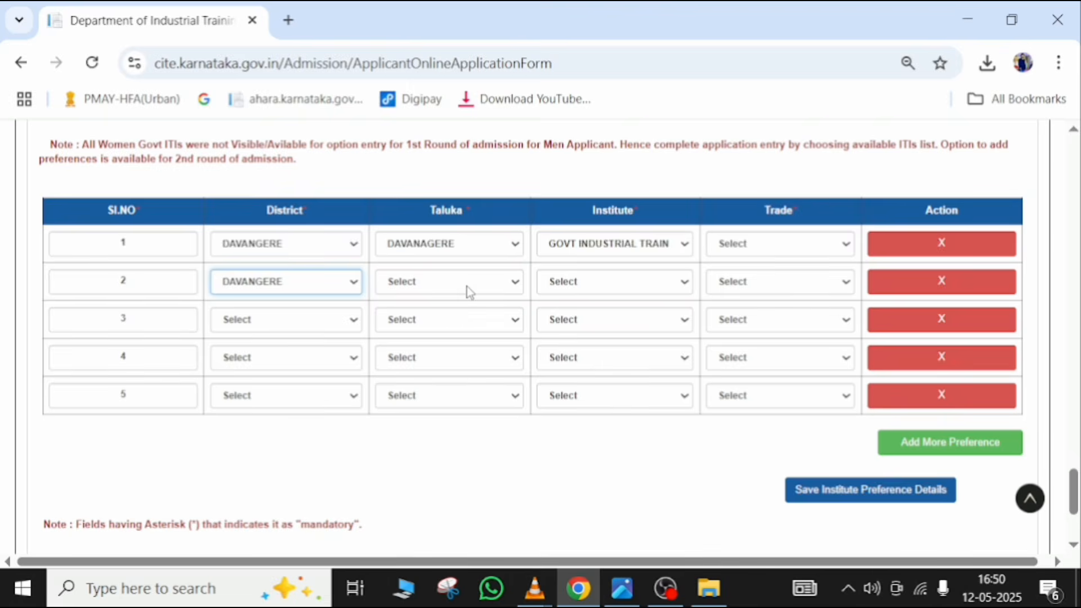
click(465, 285)
click(465, 333)
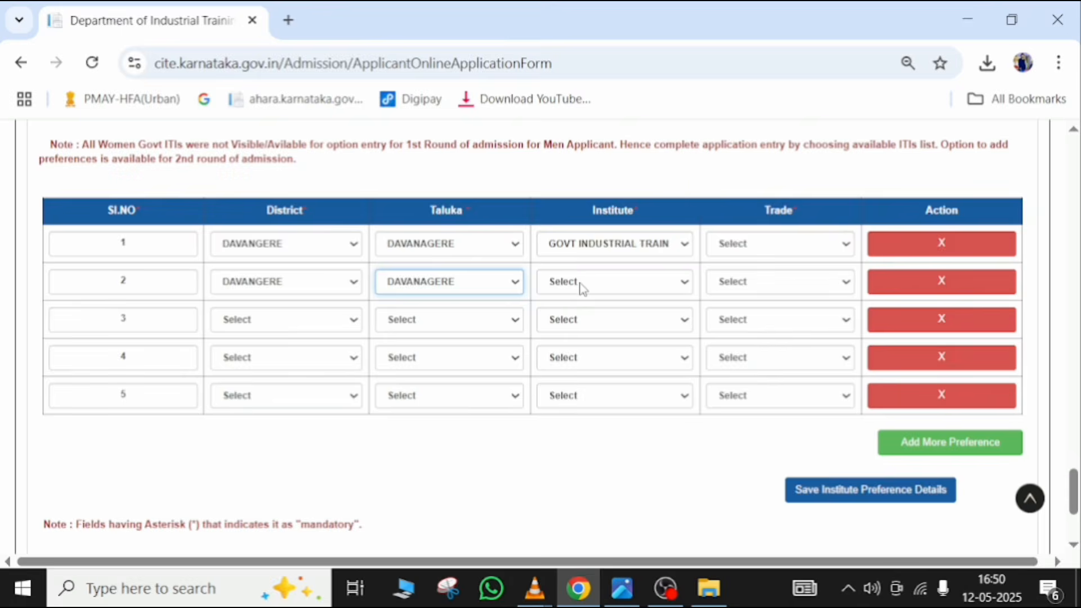
click(580, 284)
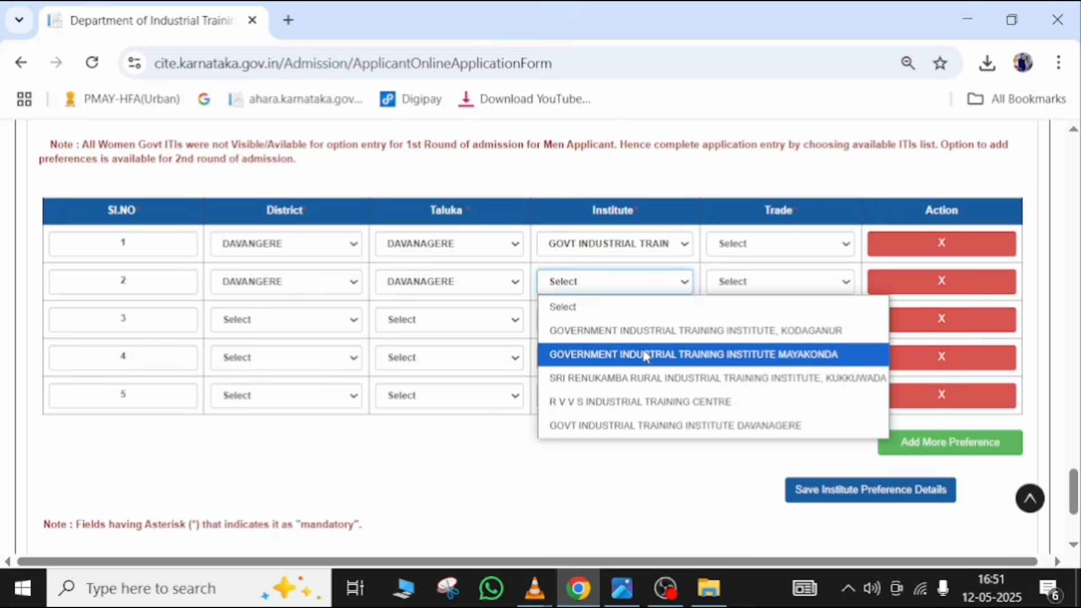
click(678, 377)
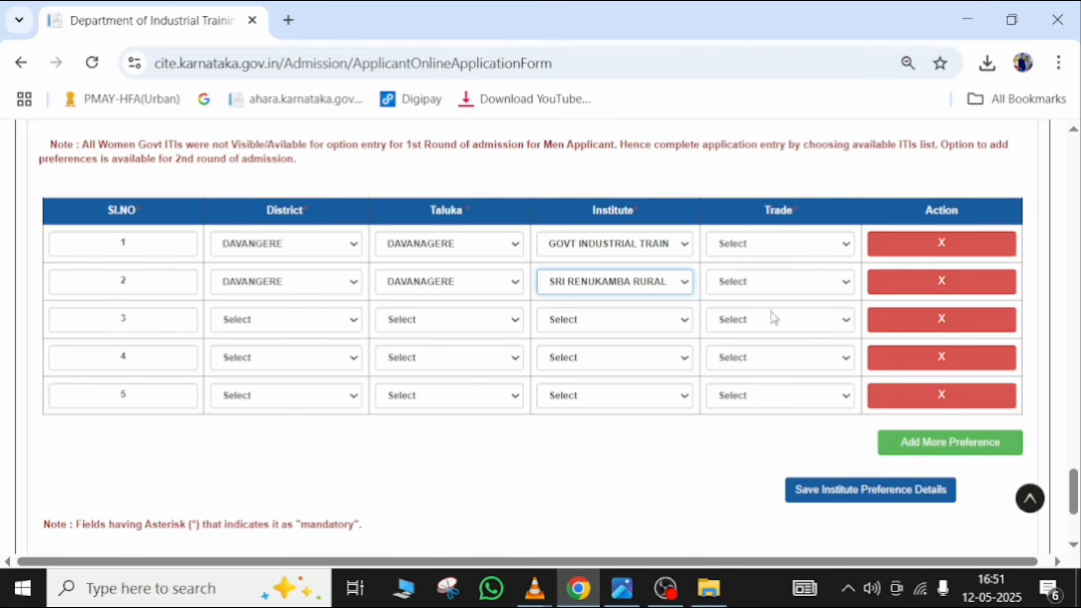
Step: Set the first preference's trade to CNC MACHINING TECHNICIAN and check the trades offered for the second preference
click(811, 286)
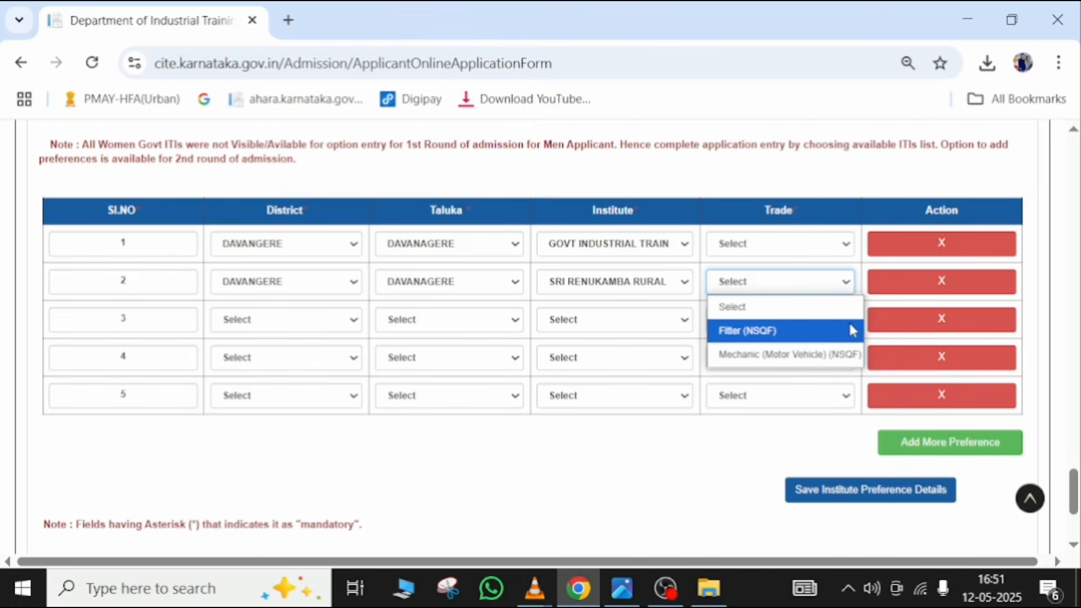
click(799, 248)
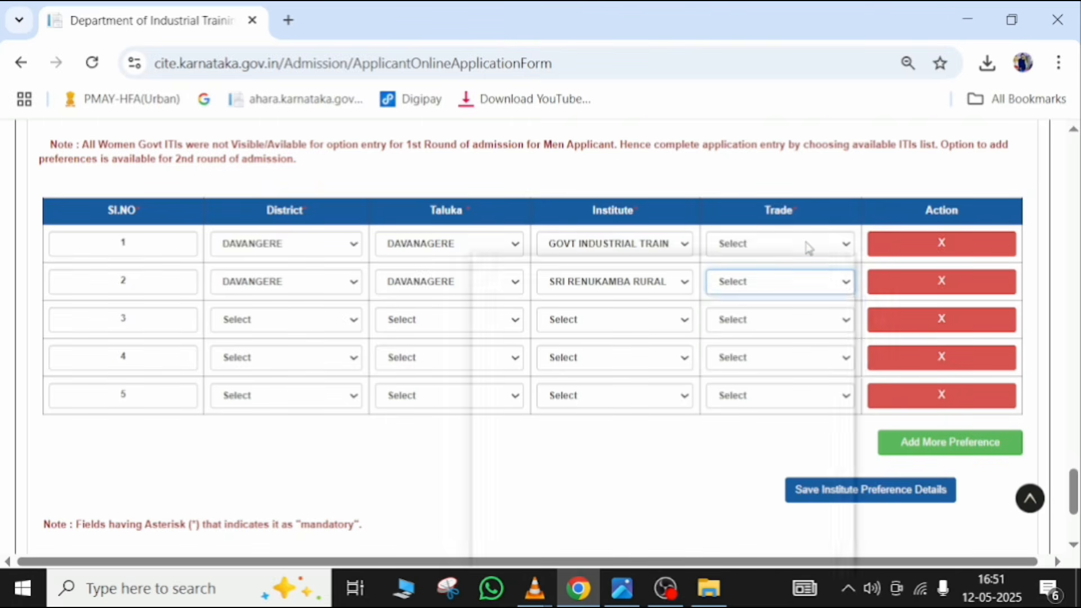
click(800, 248)
click(752, 305)
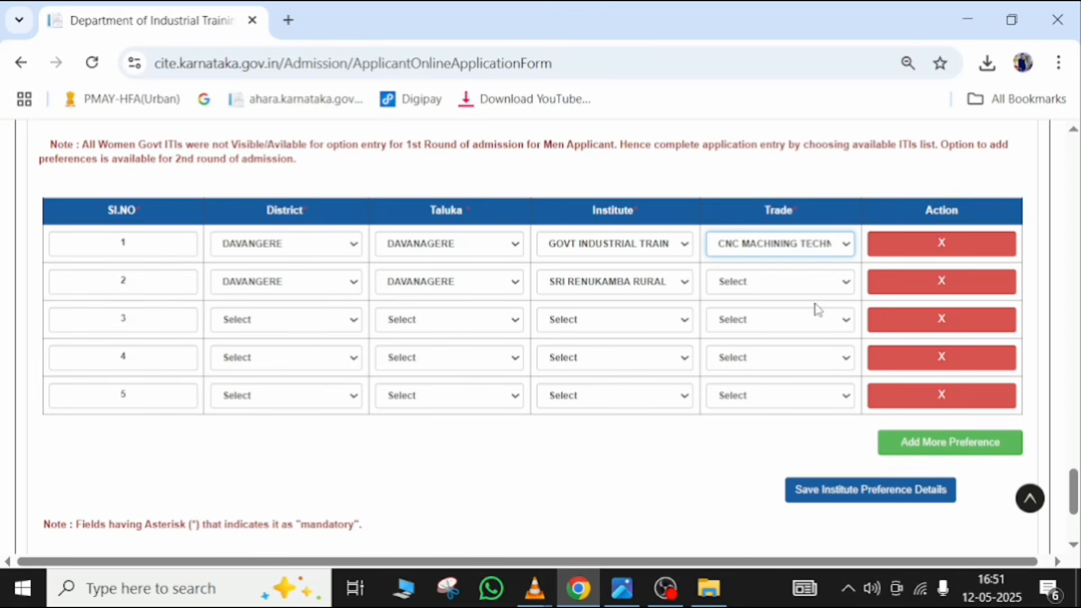
click(802, 287)
click(680, 459)
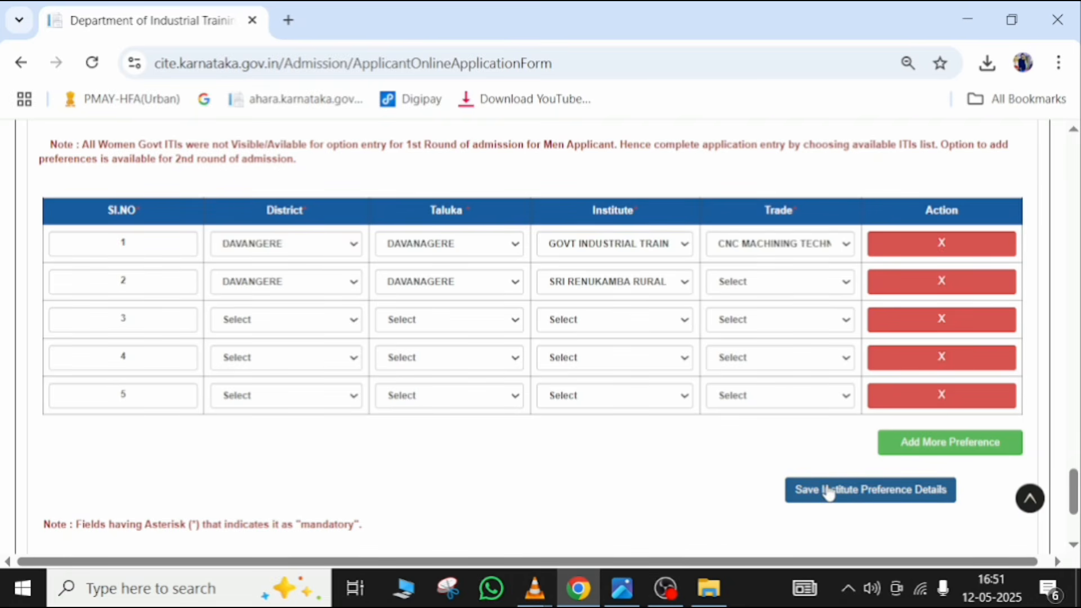
Step: Review the filled institute preference table and the note on details required to submit the application
scroll(829, 491, down, 4)
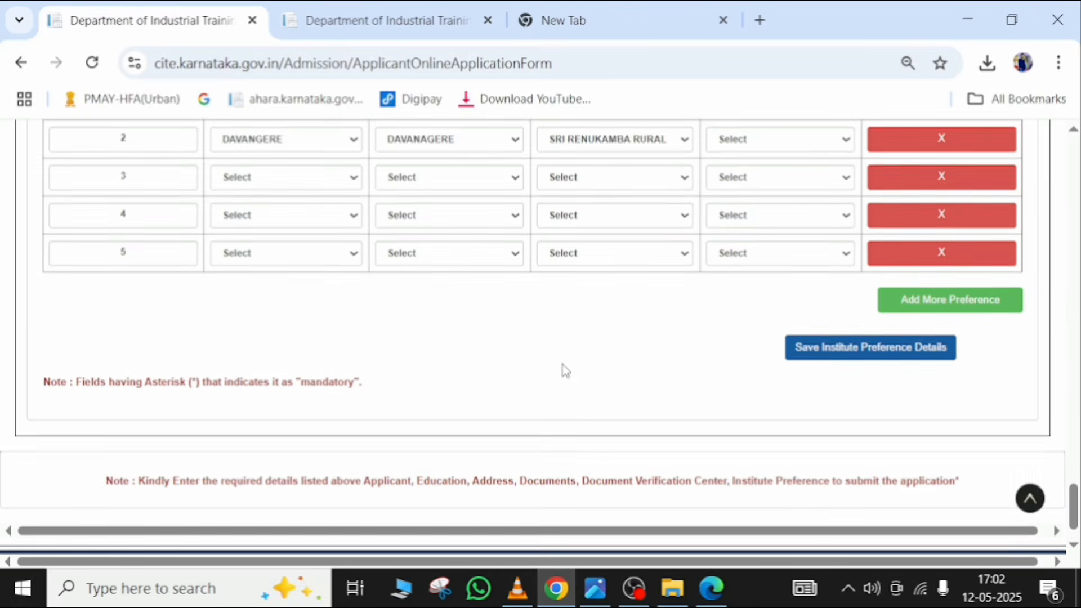
scroll(562, 369, up, 3)
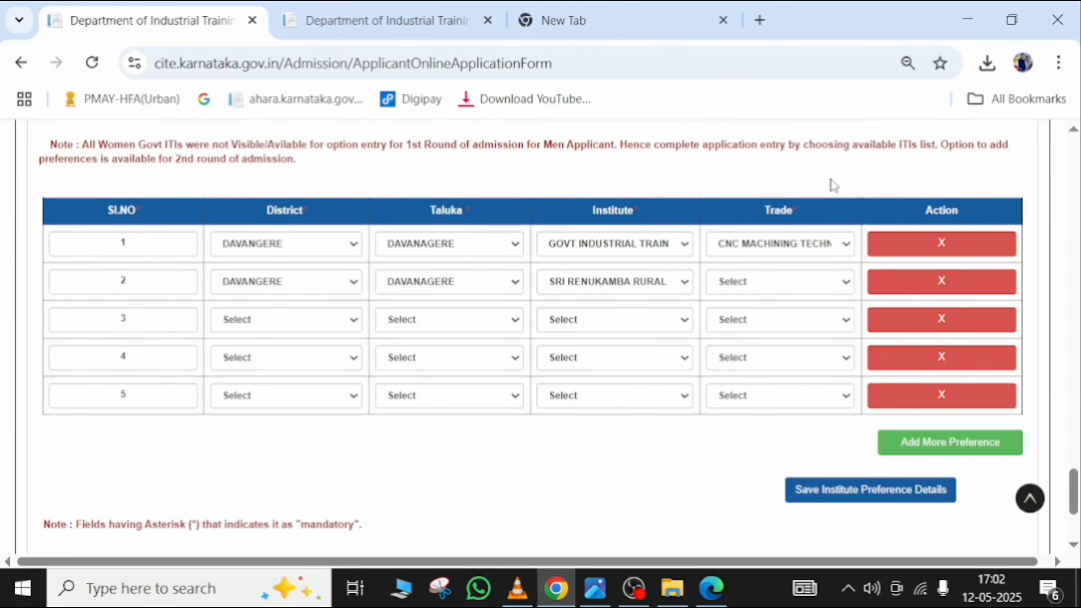
scroll(832, 185, down, 3)
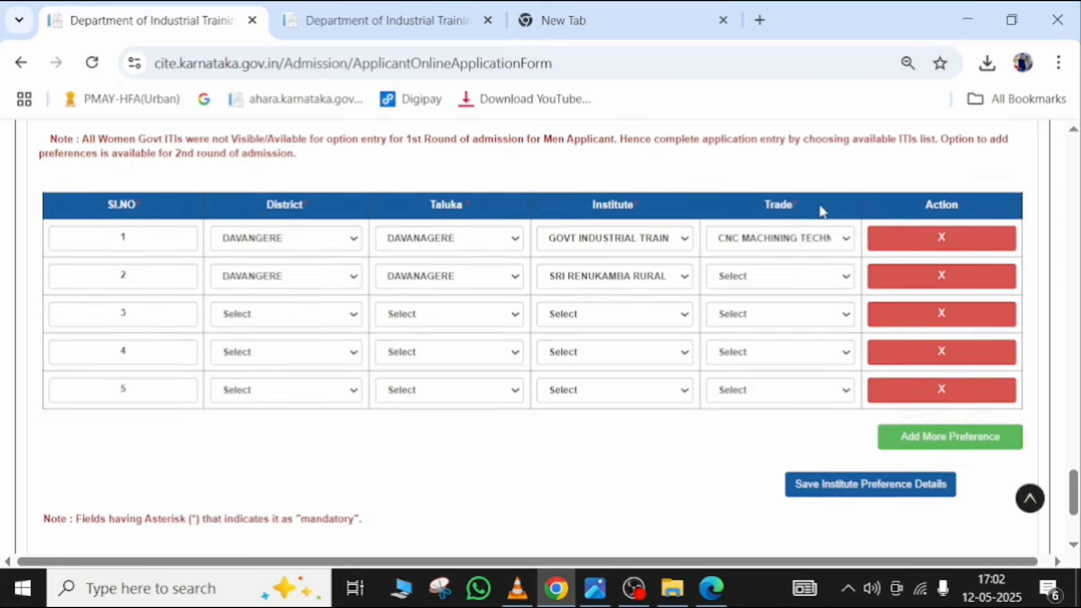